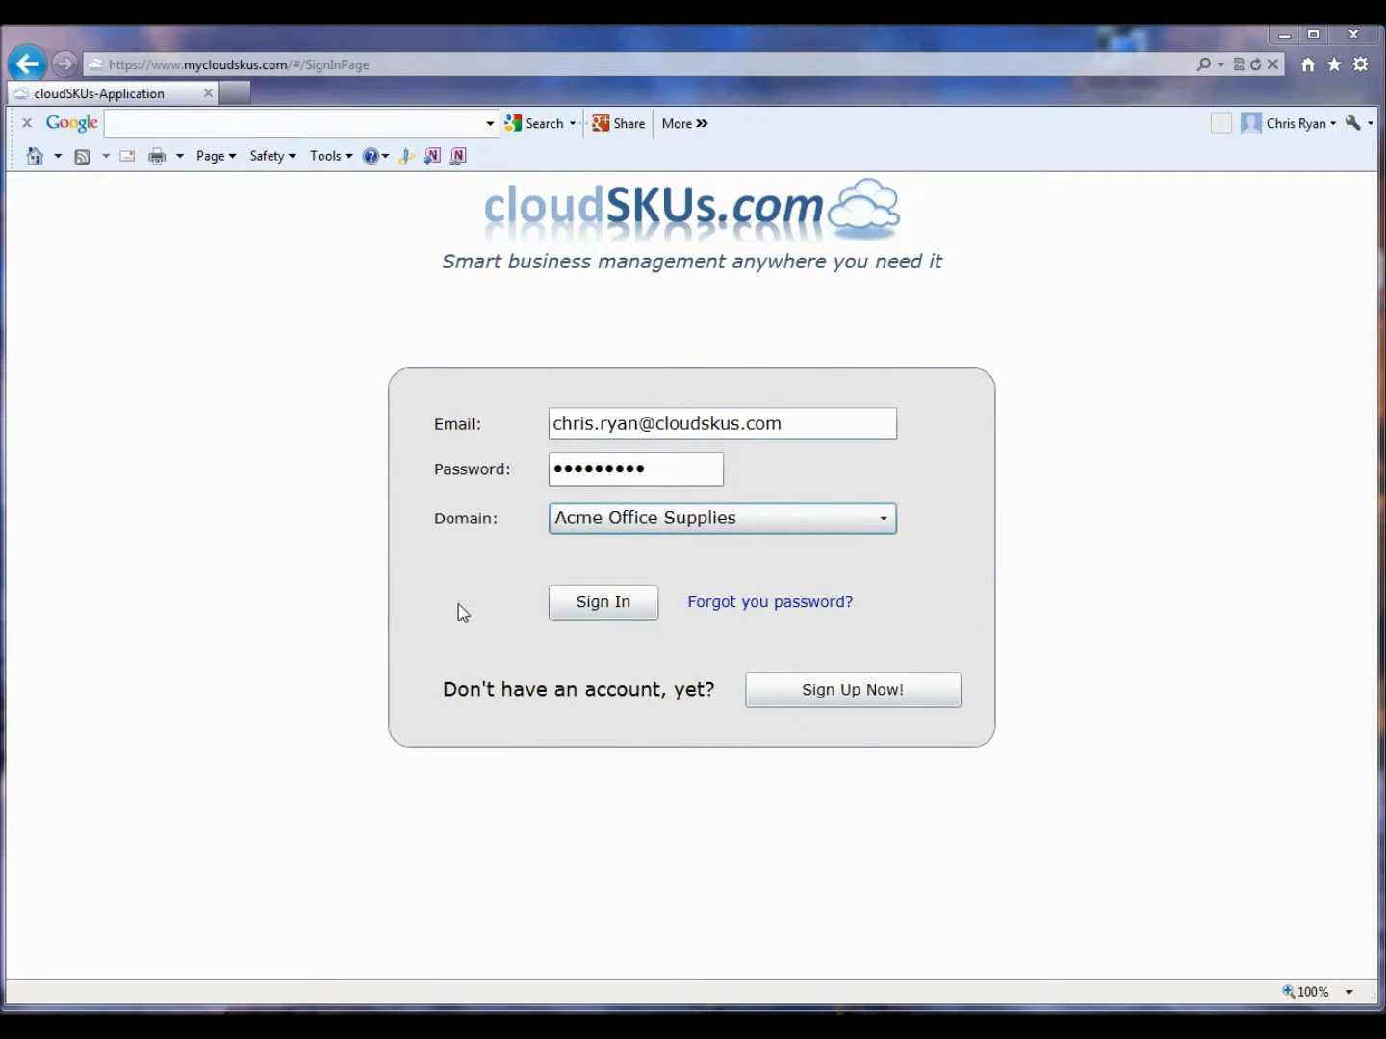
Step: Sign in to cloudSKUs with the pre-filled Acme Office Supplies credentials and domain
left_click(611, 602)
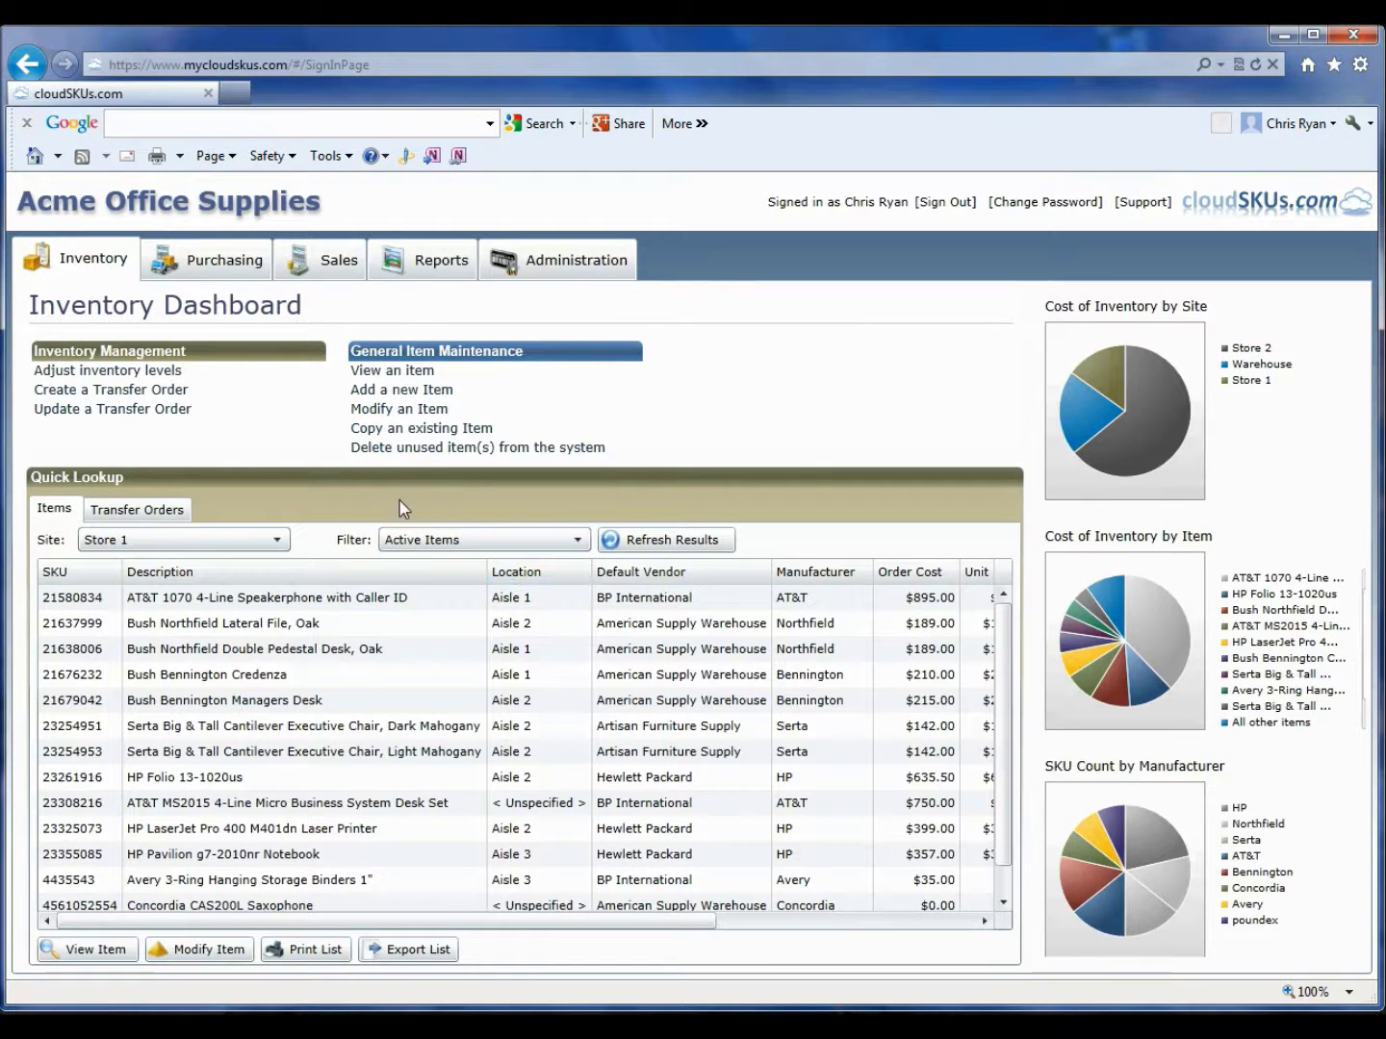
Step: Visit the Purchasing, Sales, Reports and Administration dashboards, then return to Inventory
left_click(180, 264)
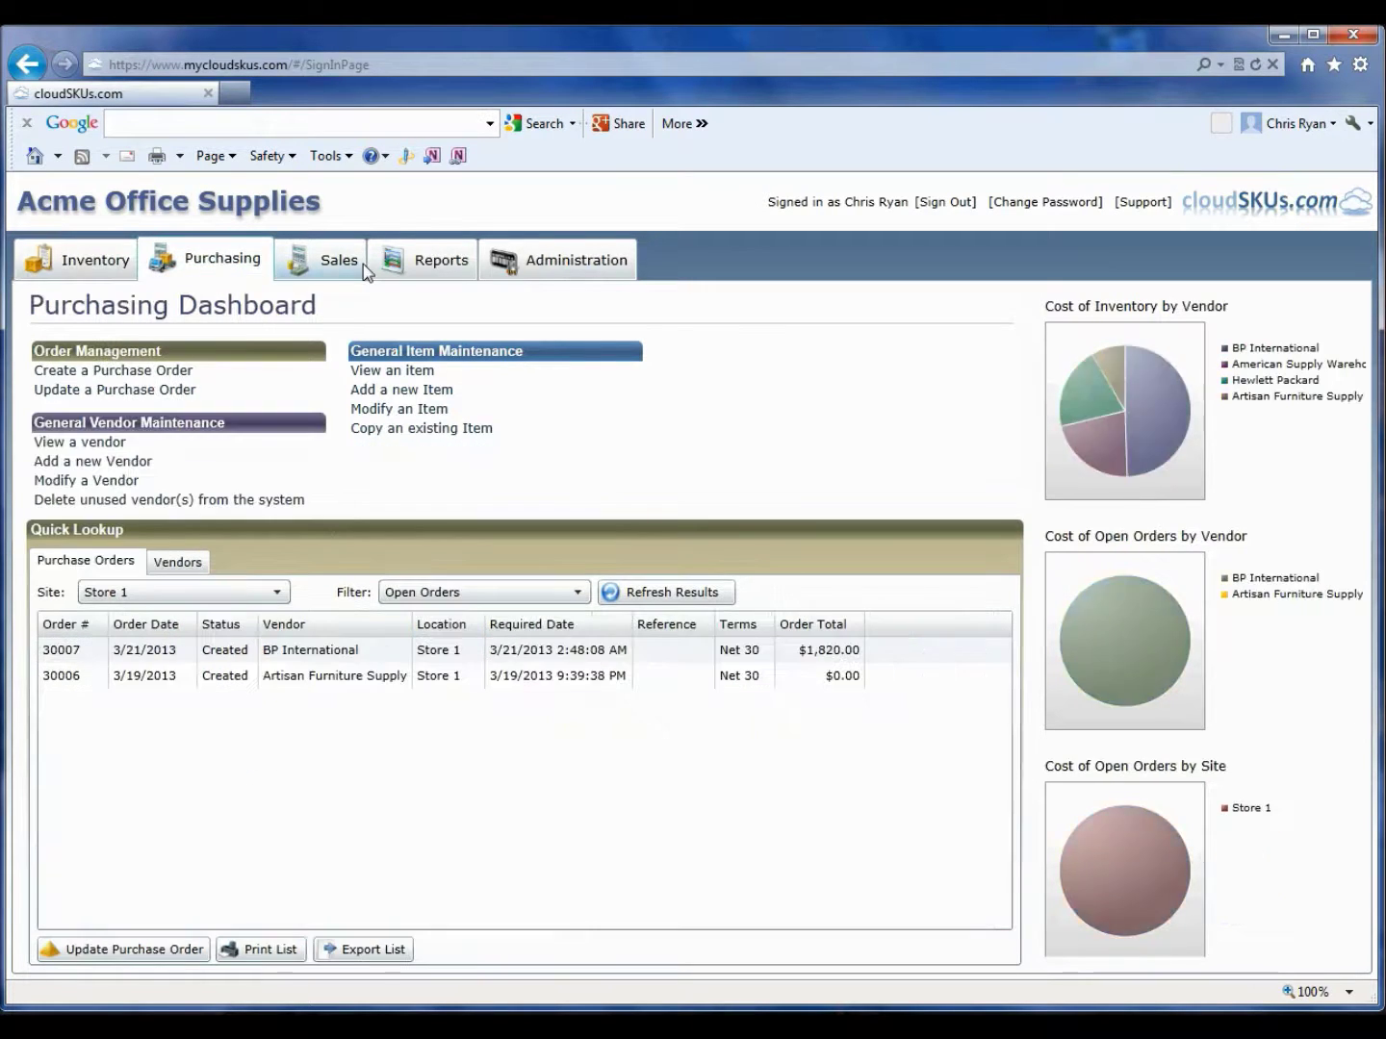
left_click(352, 265)
left_click(419, 264)
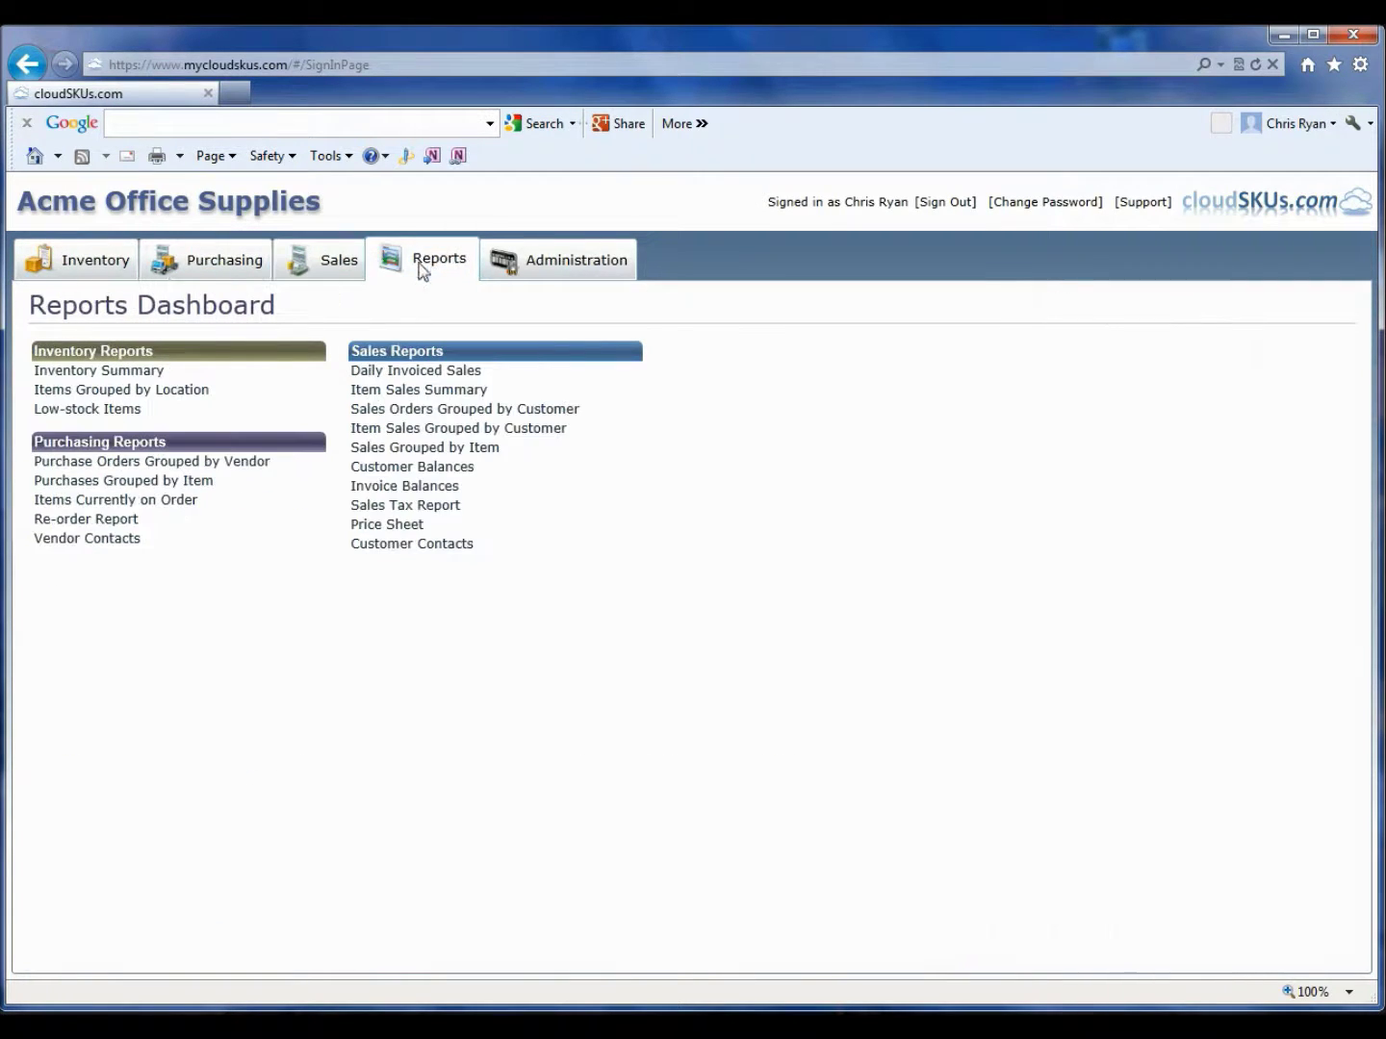
left_click(562, 272)
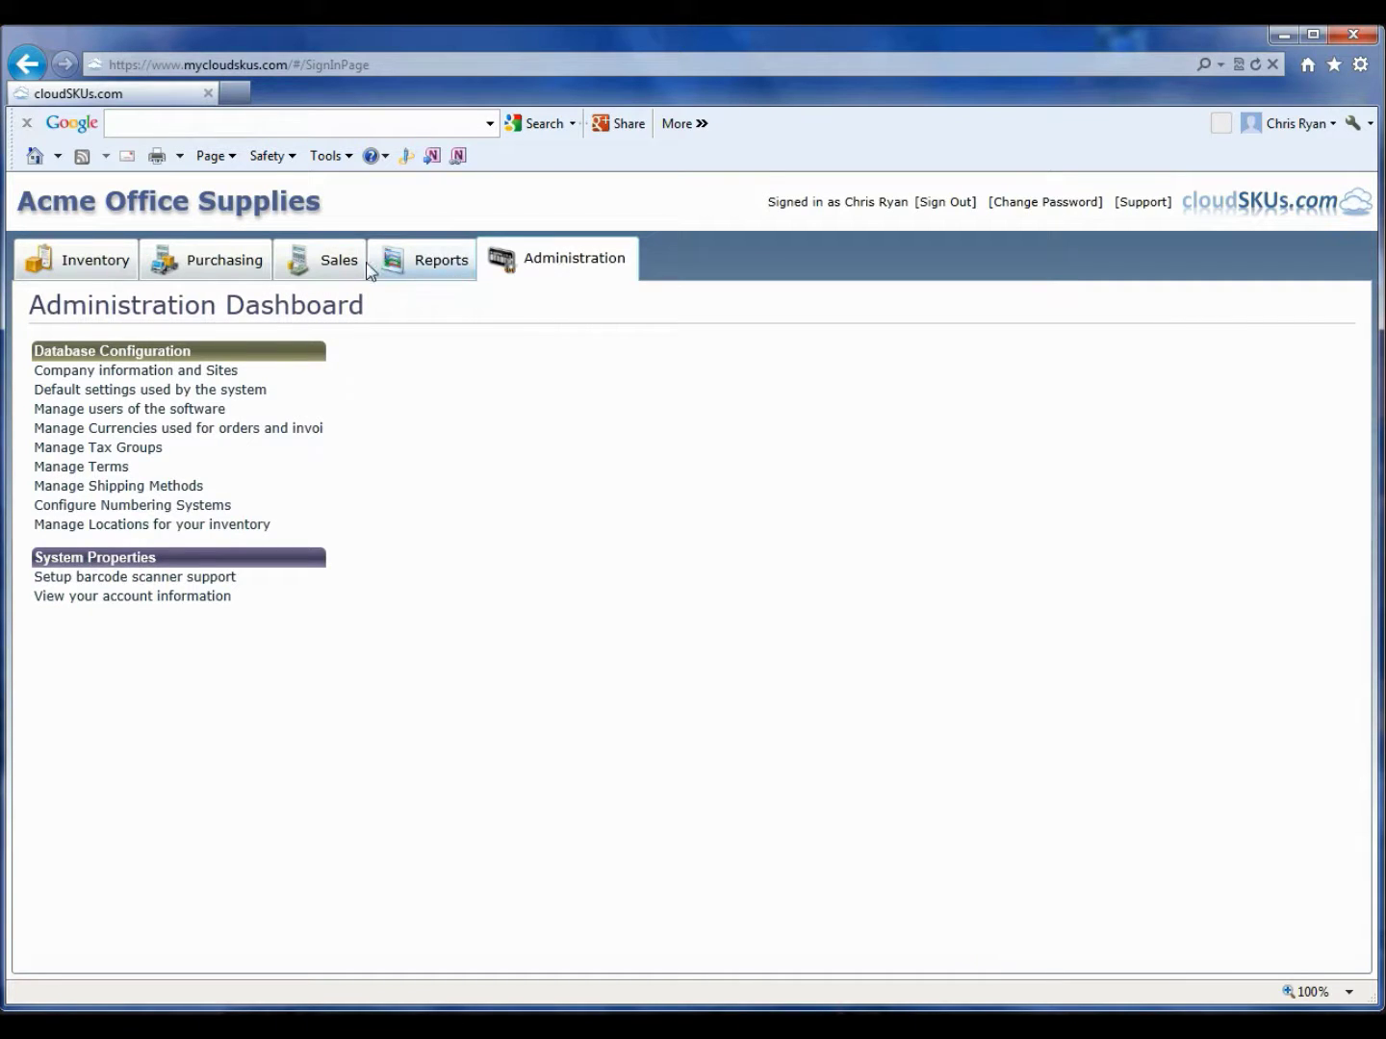
left_click(93, 265)
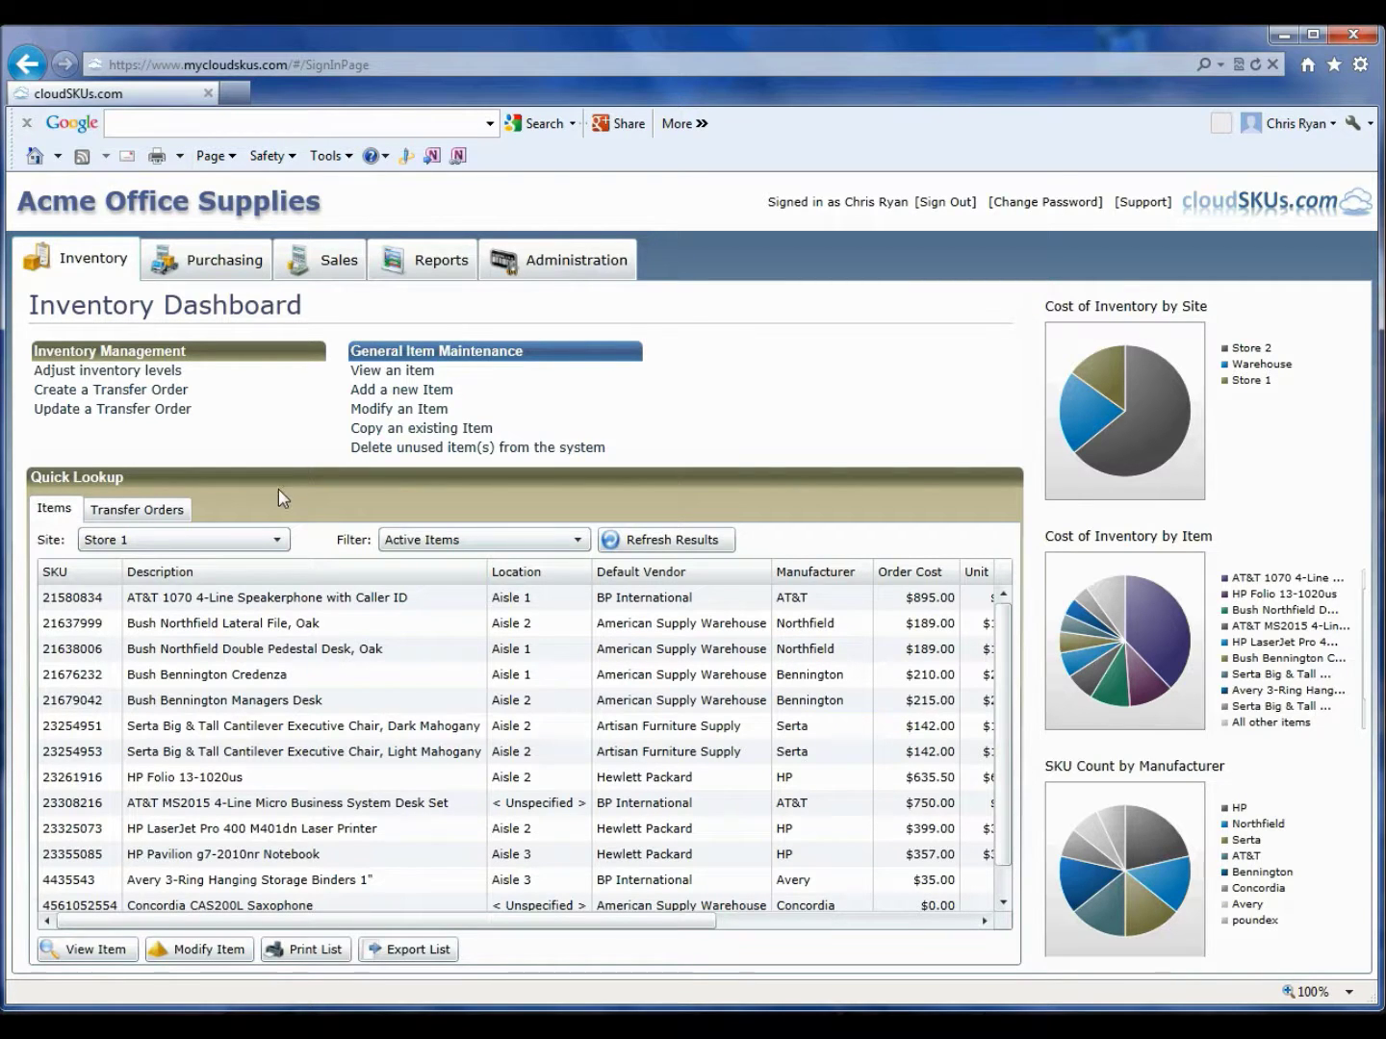
Step: Show Store 2's items in Quick Lookup, refresh the results and scroll the grid right
left_click(278, 541)
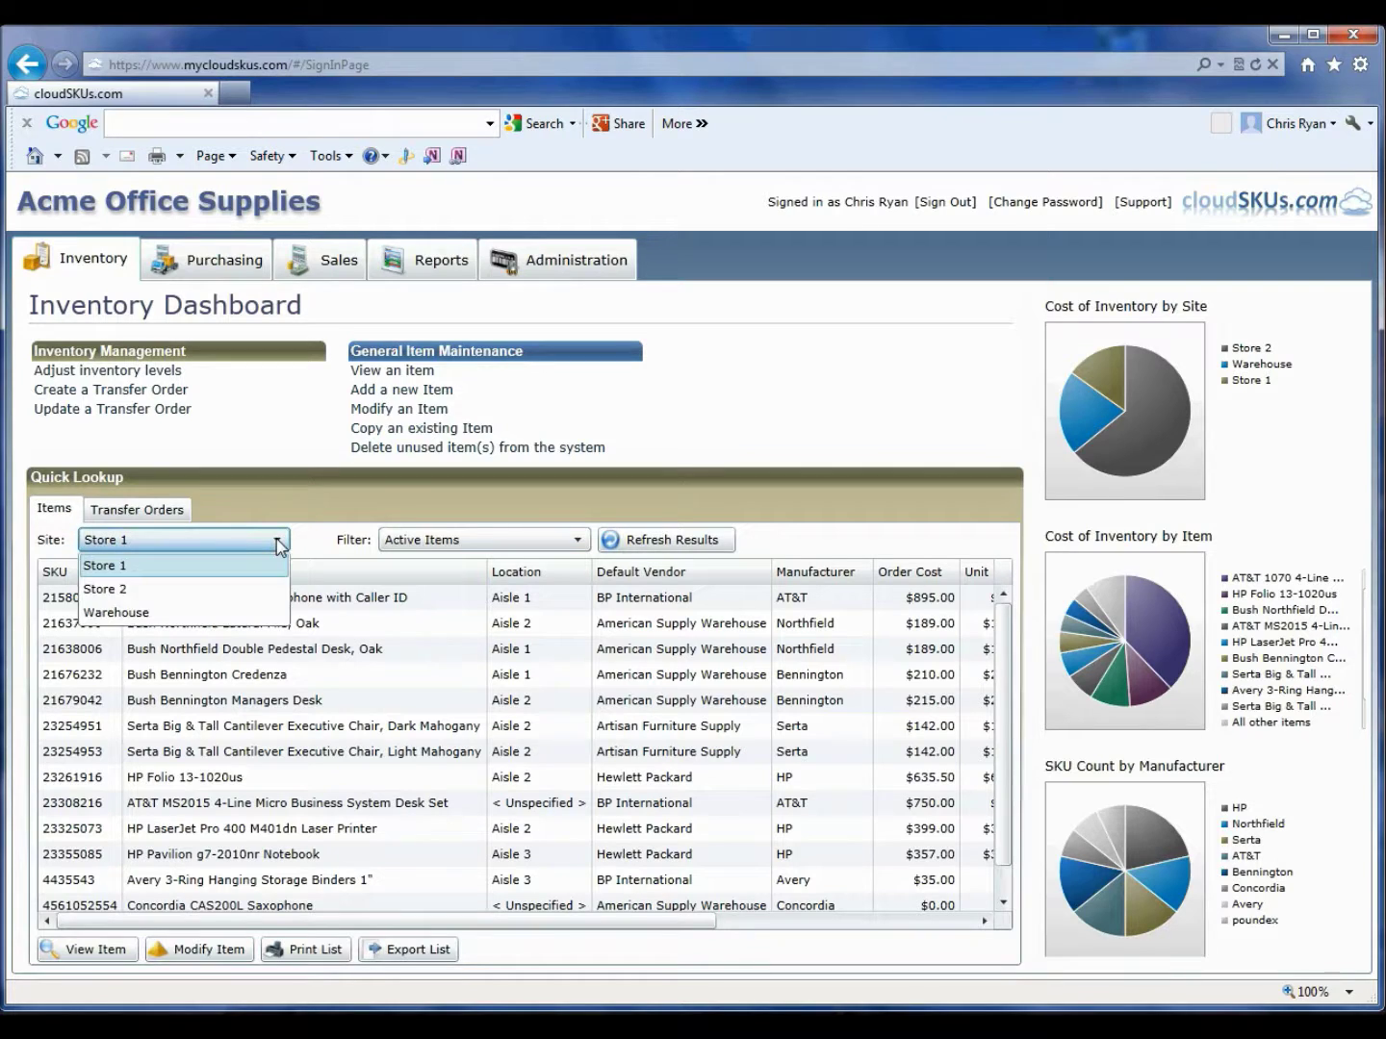
left_click(202, 589)
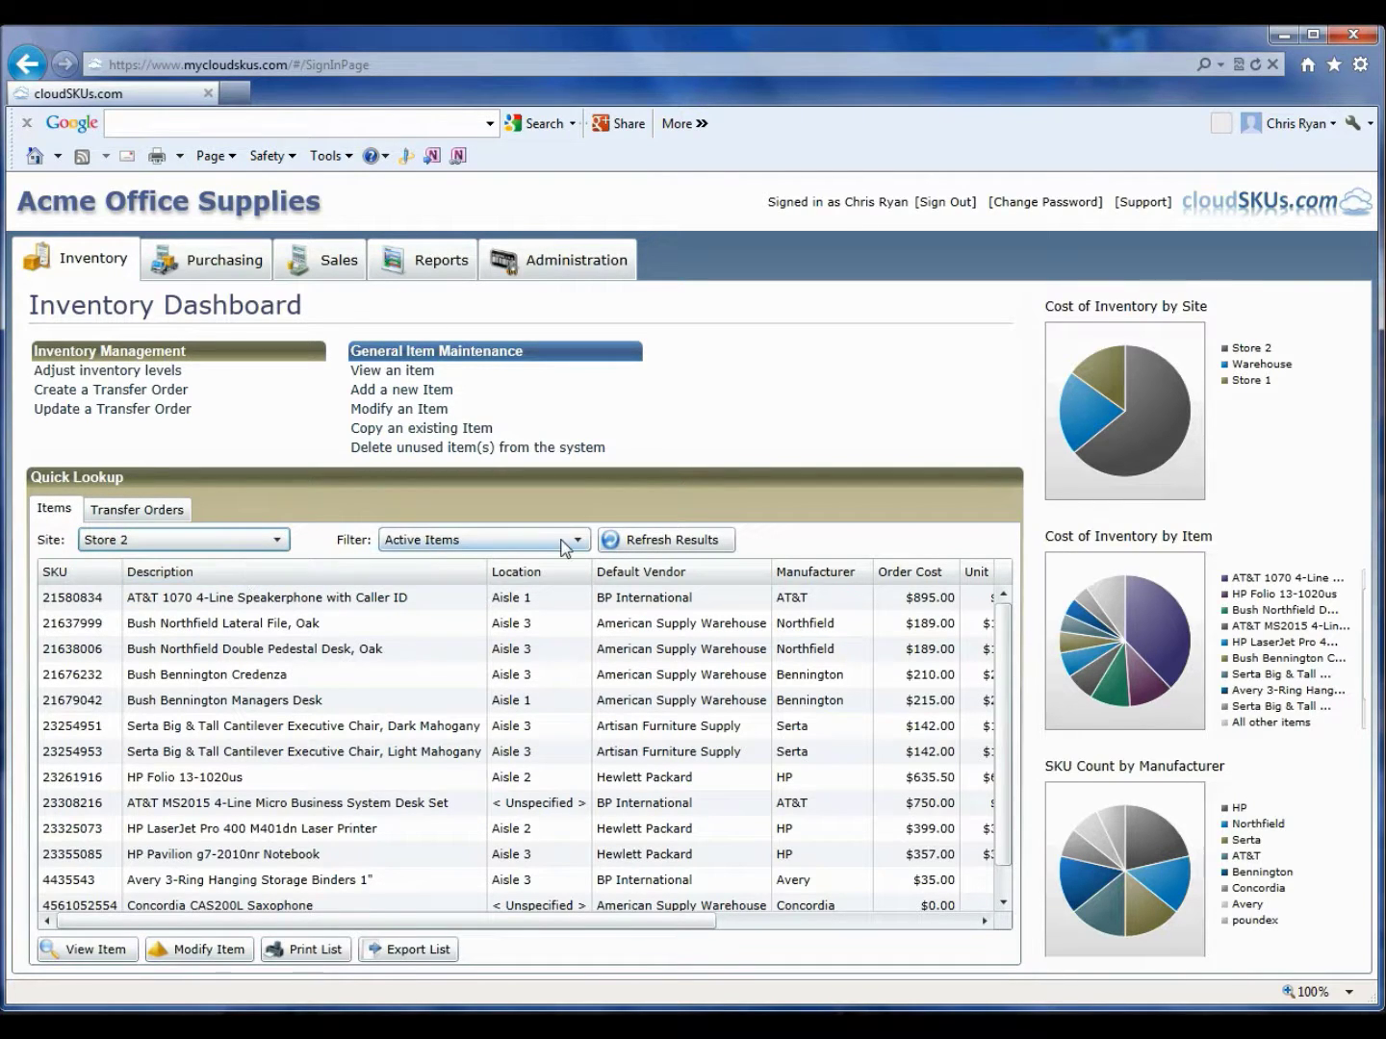
left_click(663, 540)
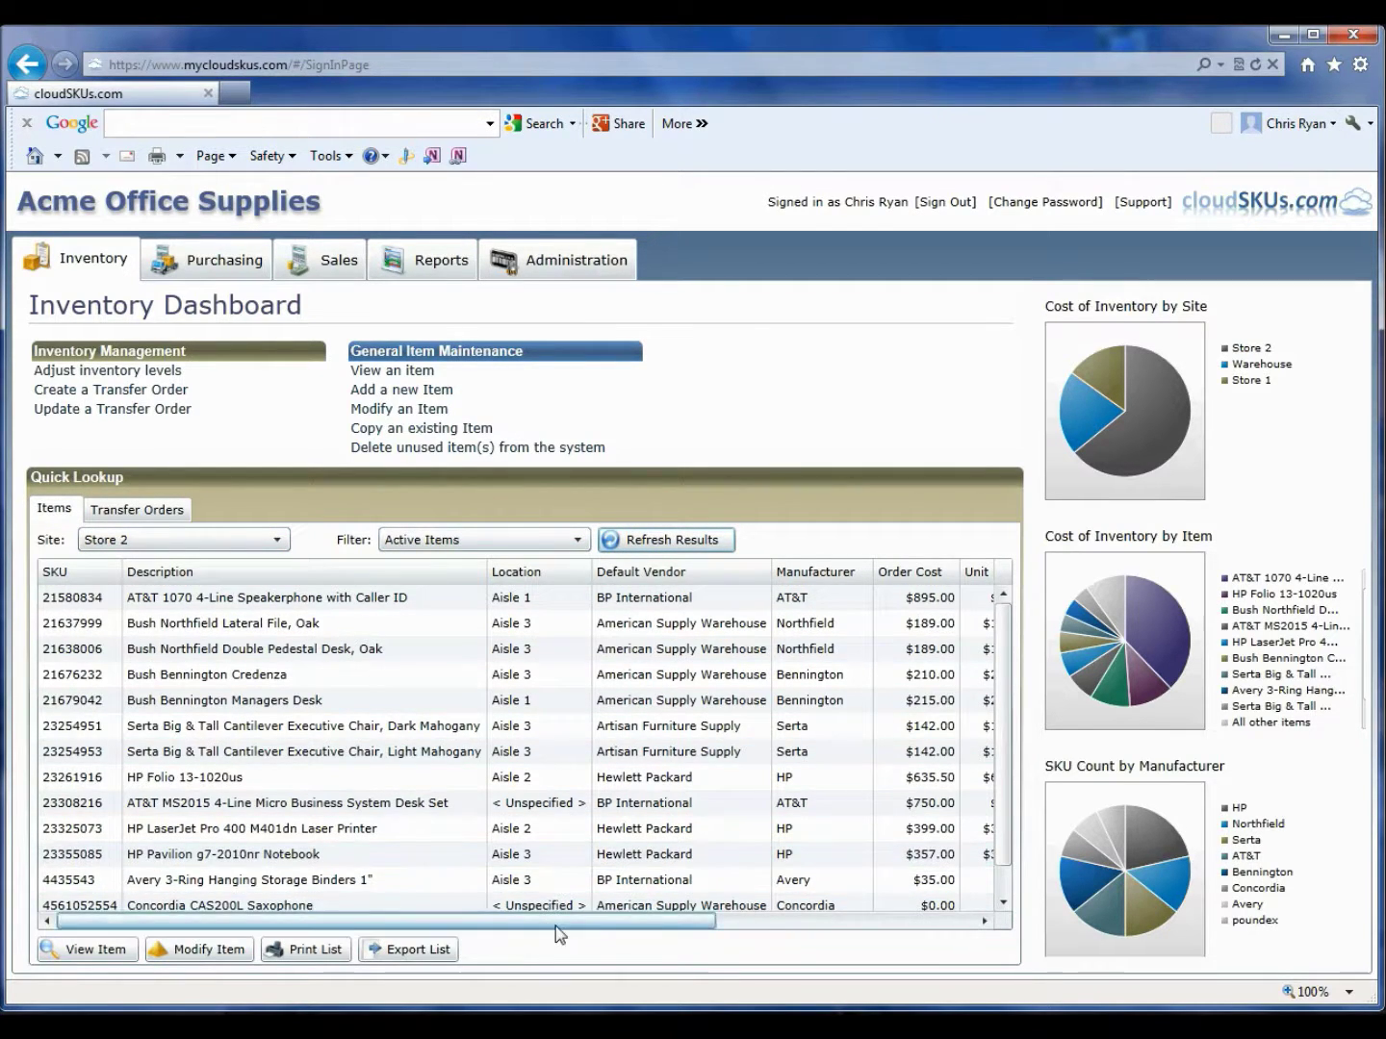
left_click_drag(555, 926, 862, 929)
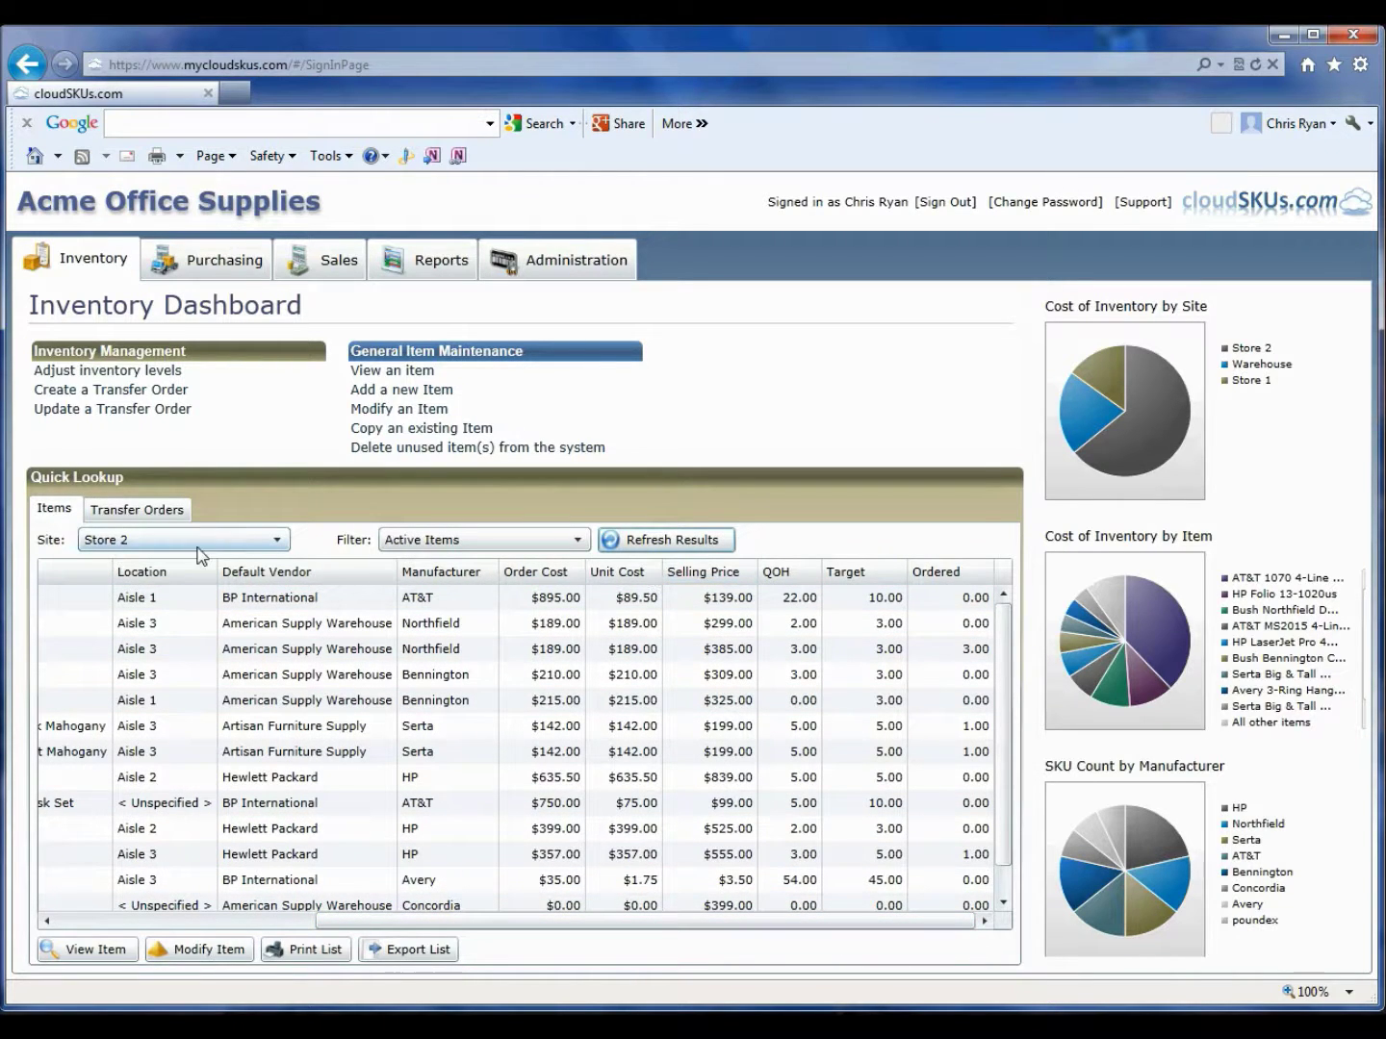
Step: Switch the Quick Lookup site to Store 1, then to the Warehouse
left_click(257, 542)
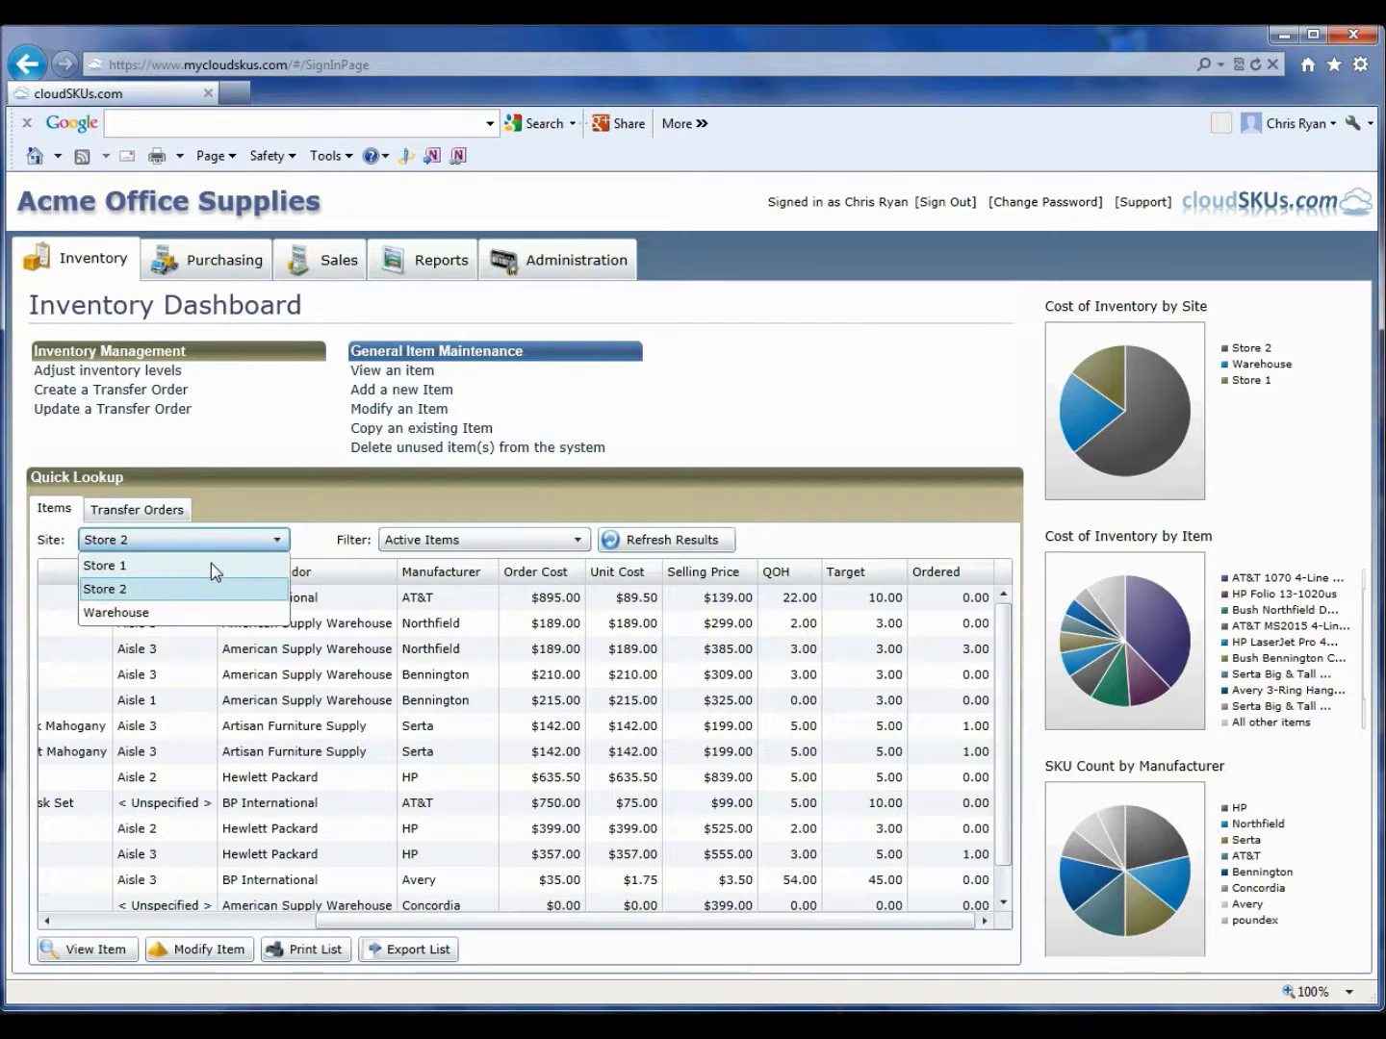
left_click(212, 569)
left_click(211, 541)
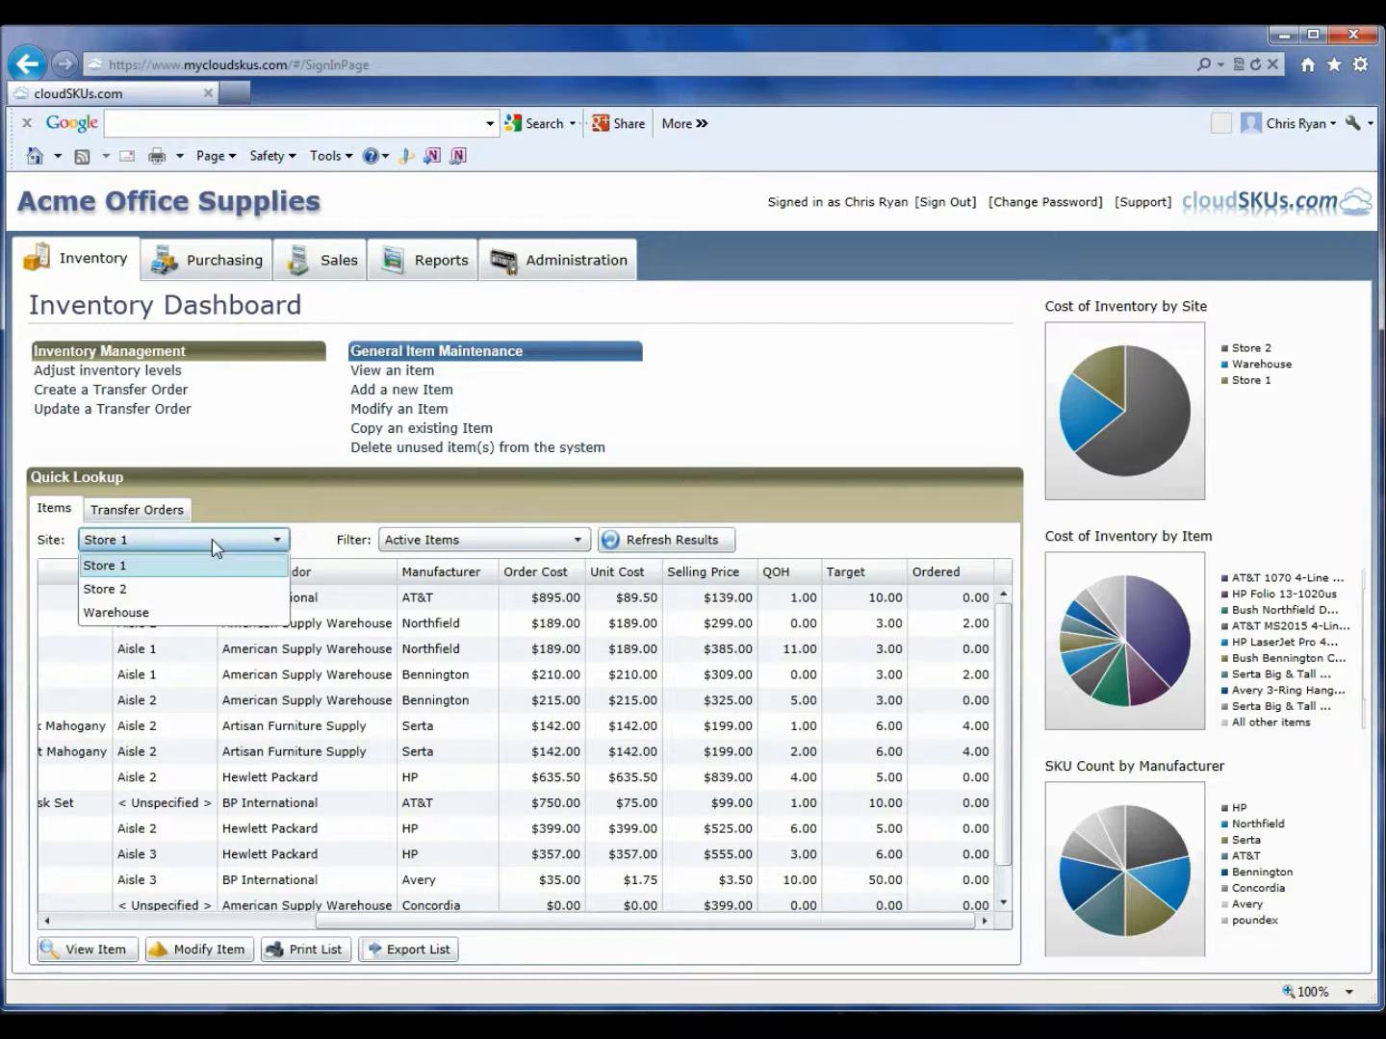
left_click(188, 617)
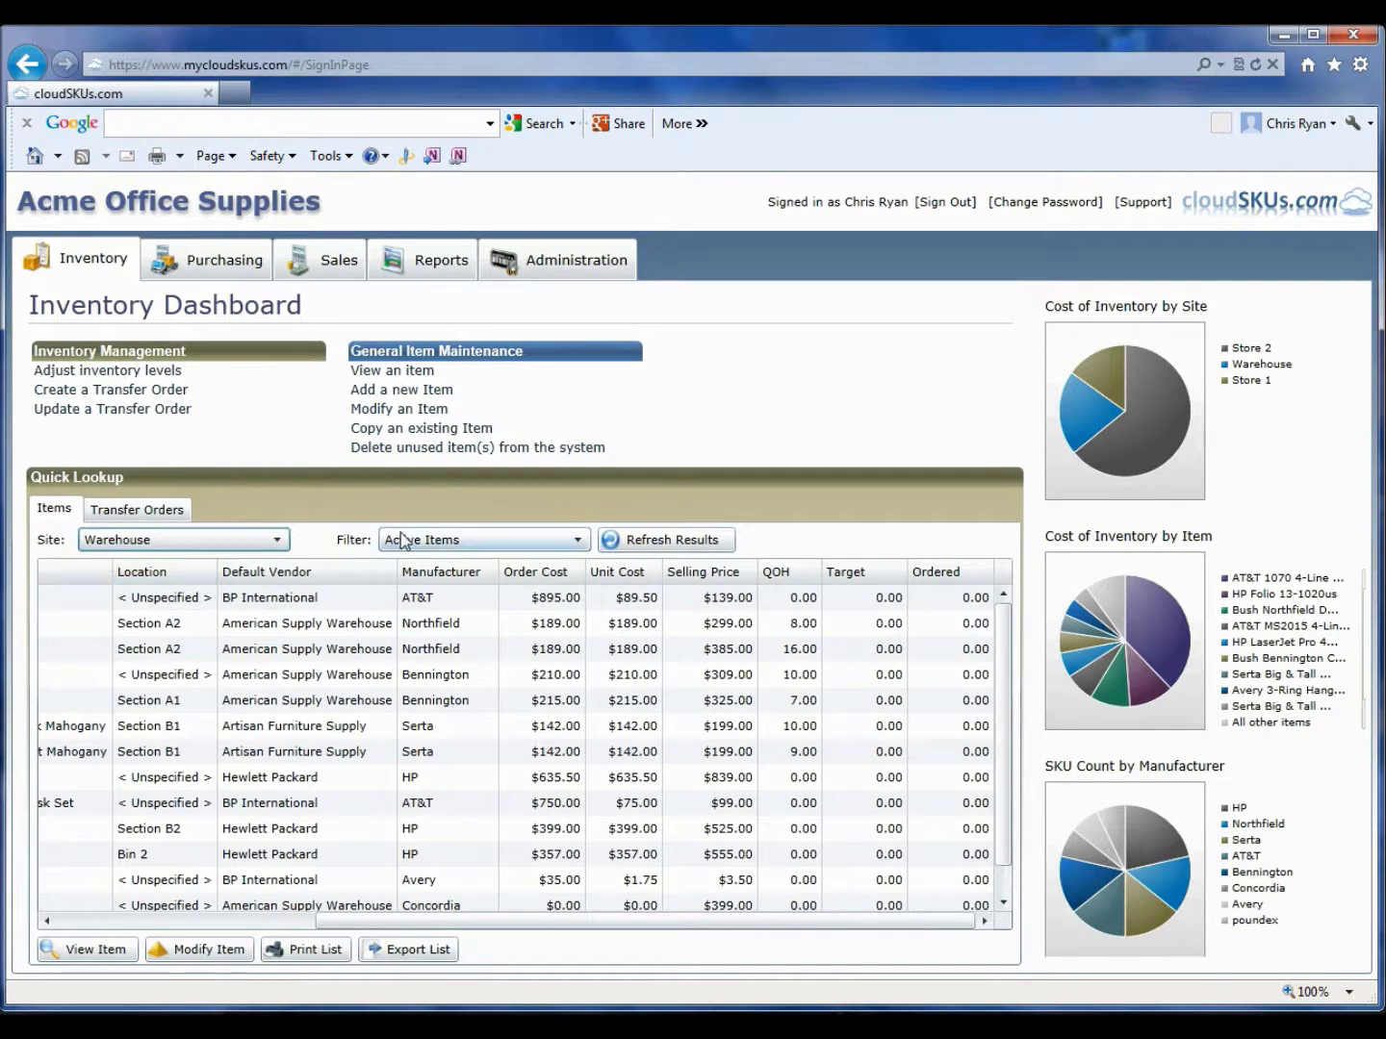
Step: Filter the Warehouse items to Low-Stock Items and scroll the grid back left
left_click(525, 546)
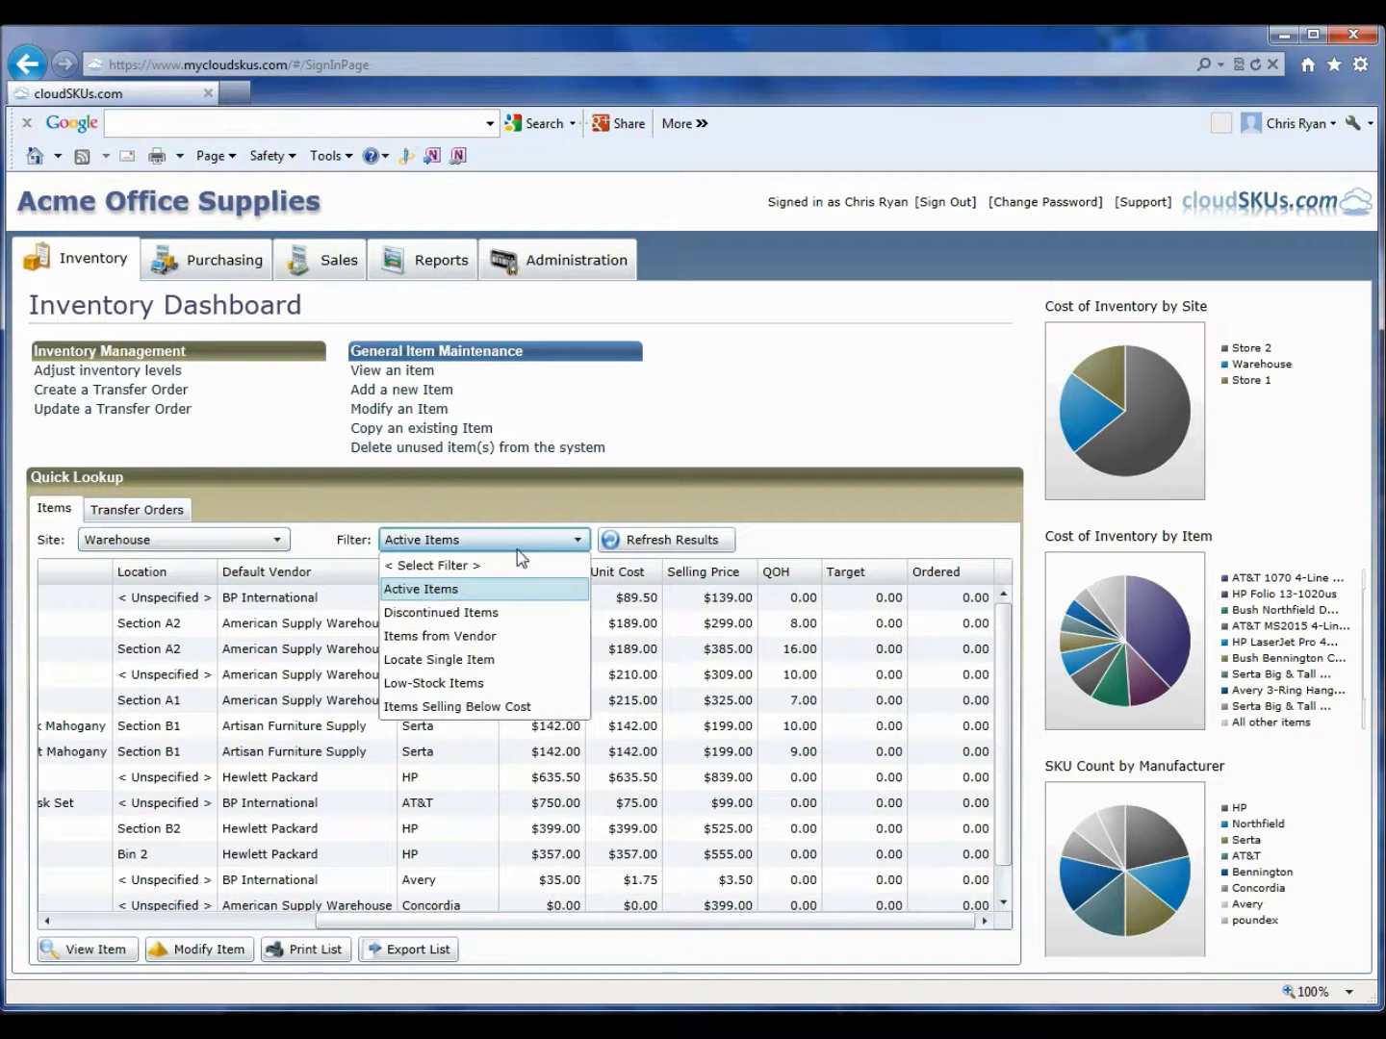
left_click(450, 684)
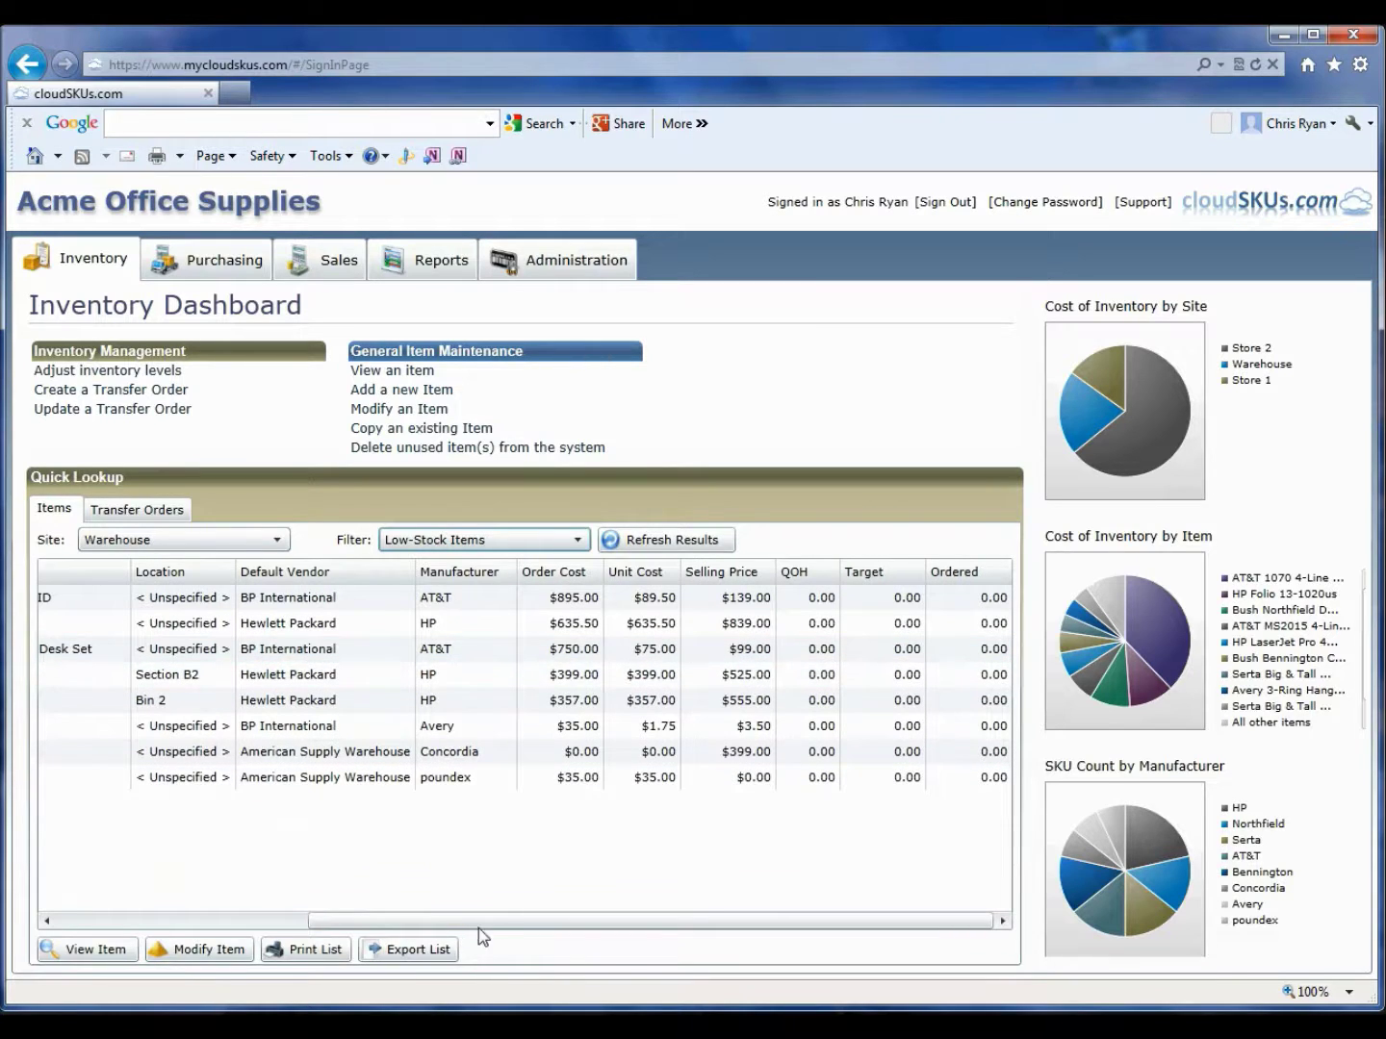
left_click_drag(478, 924, 61, 920)
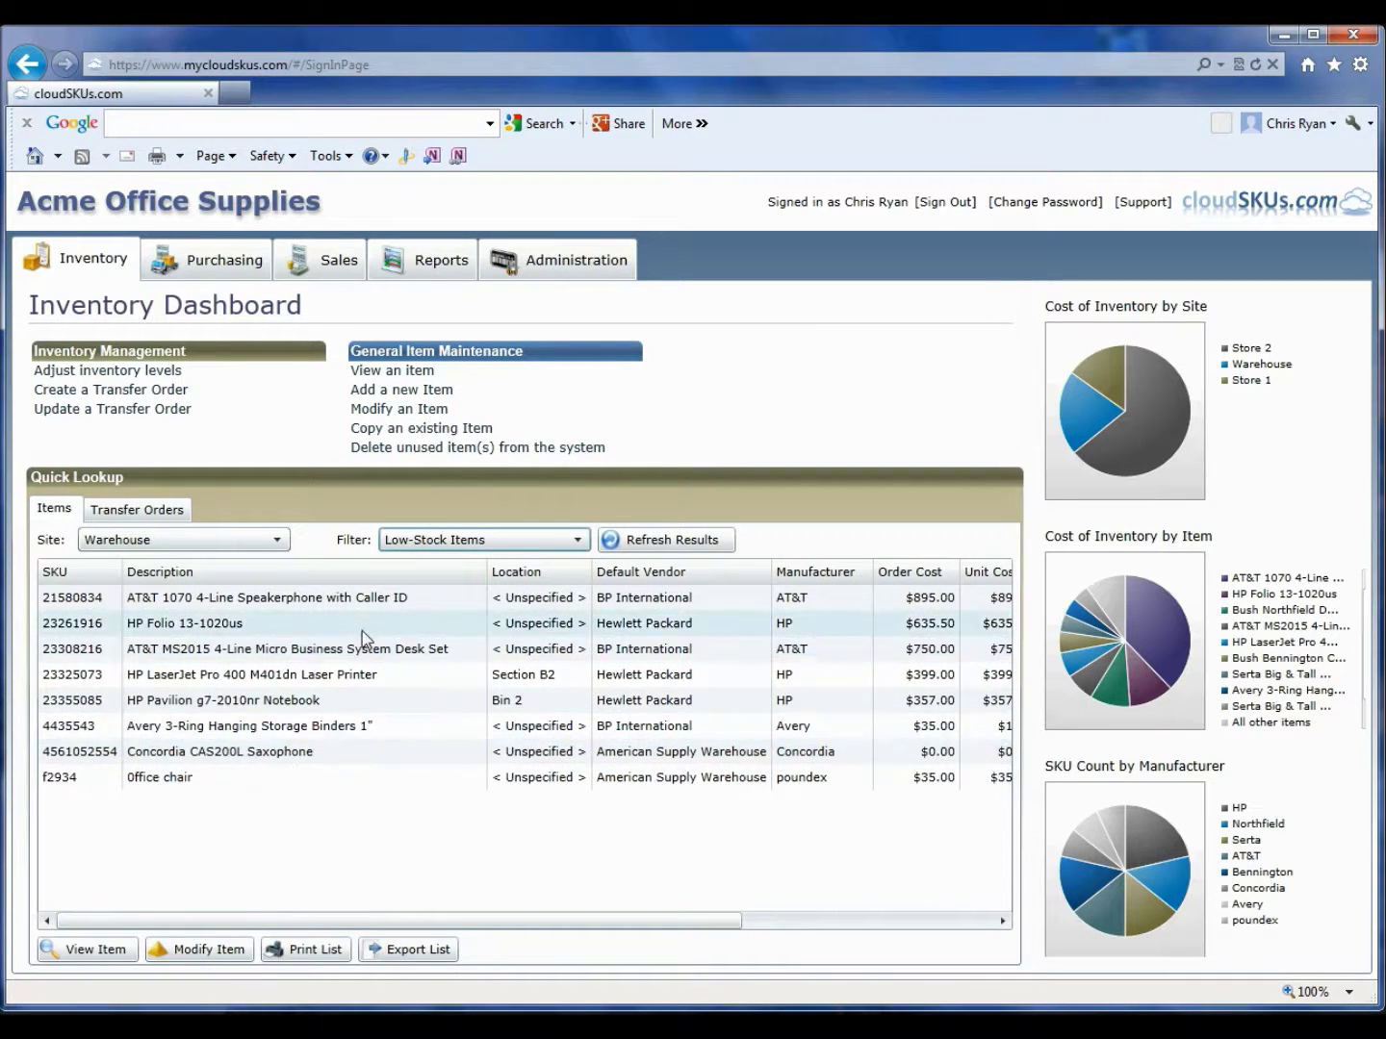
Step: View the Warehouse's Transfers Out orders, then go back to the item lookup
left_click(131, 516)
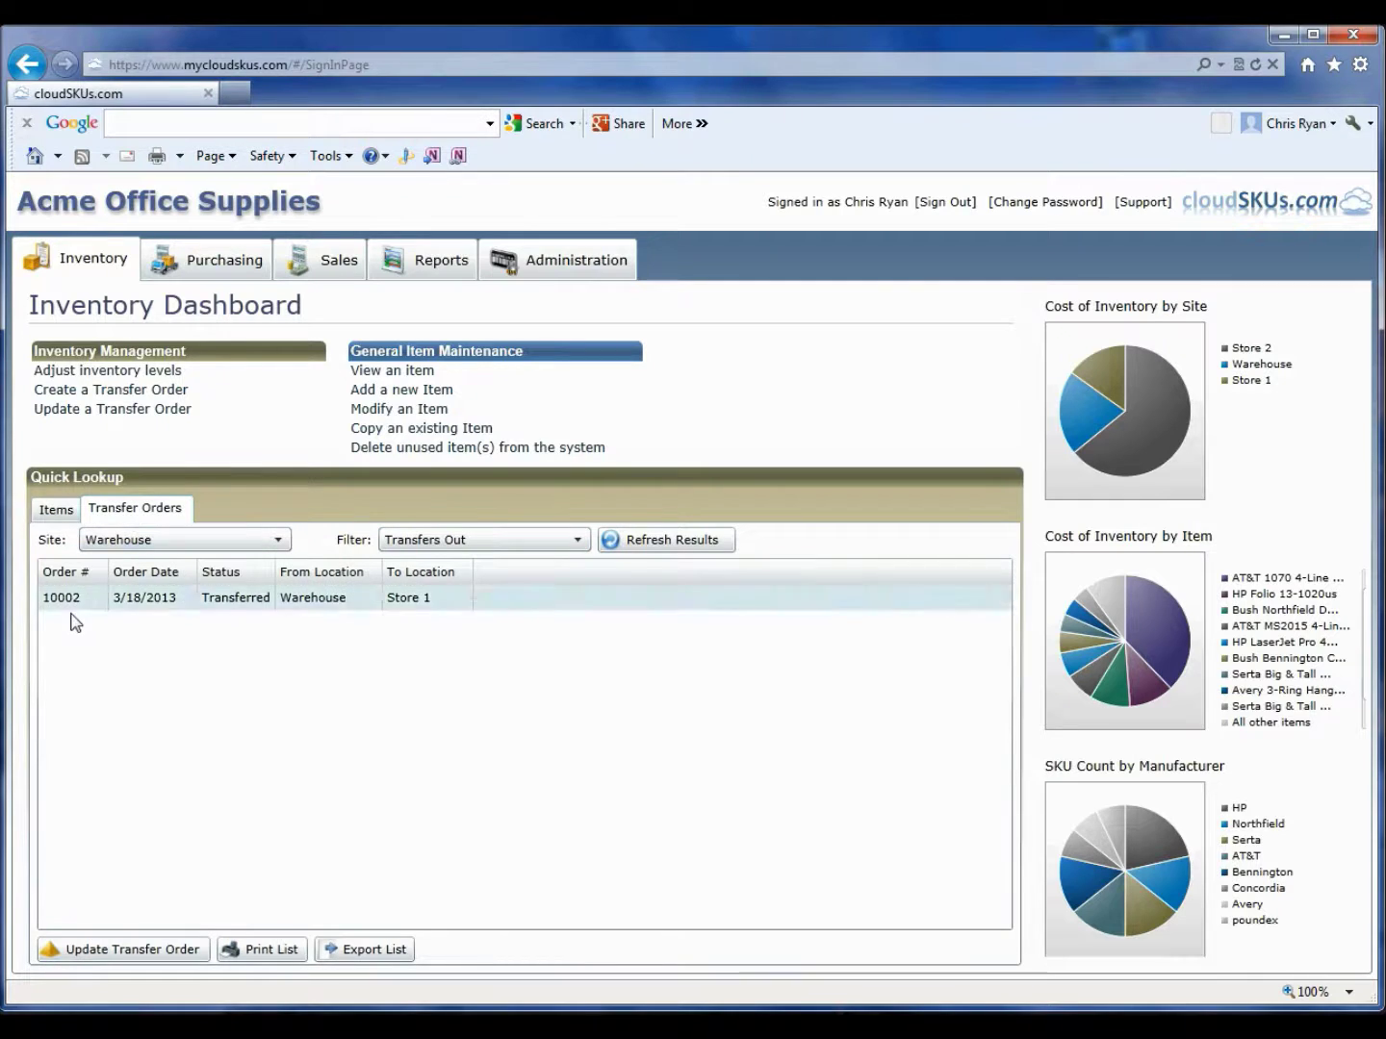
left_click(420, 547)
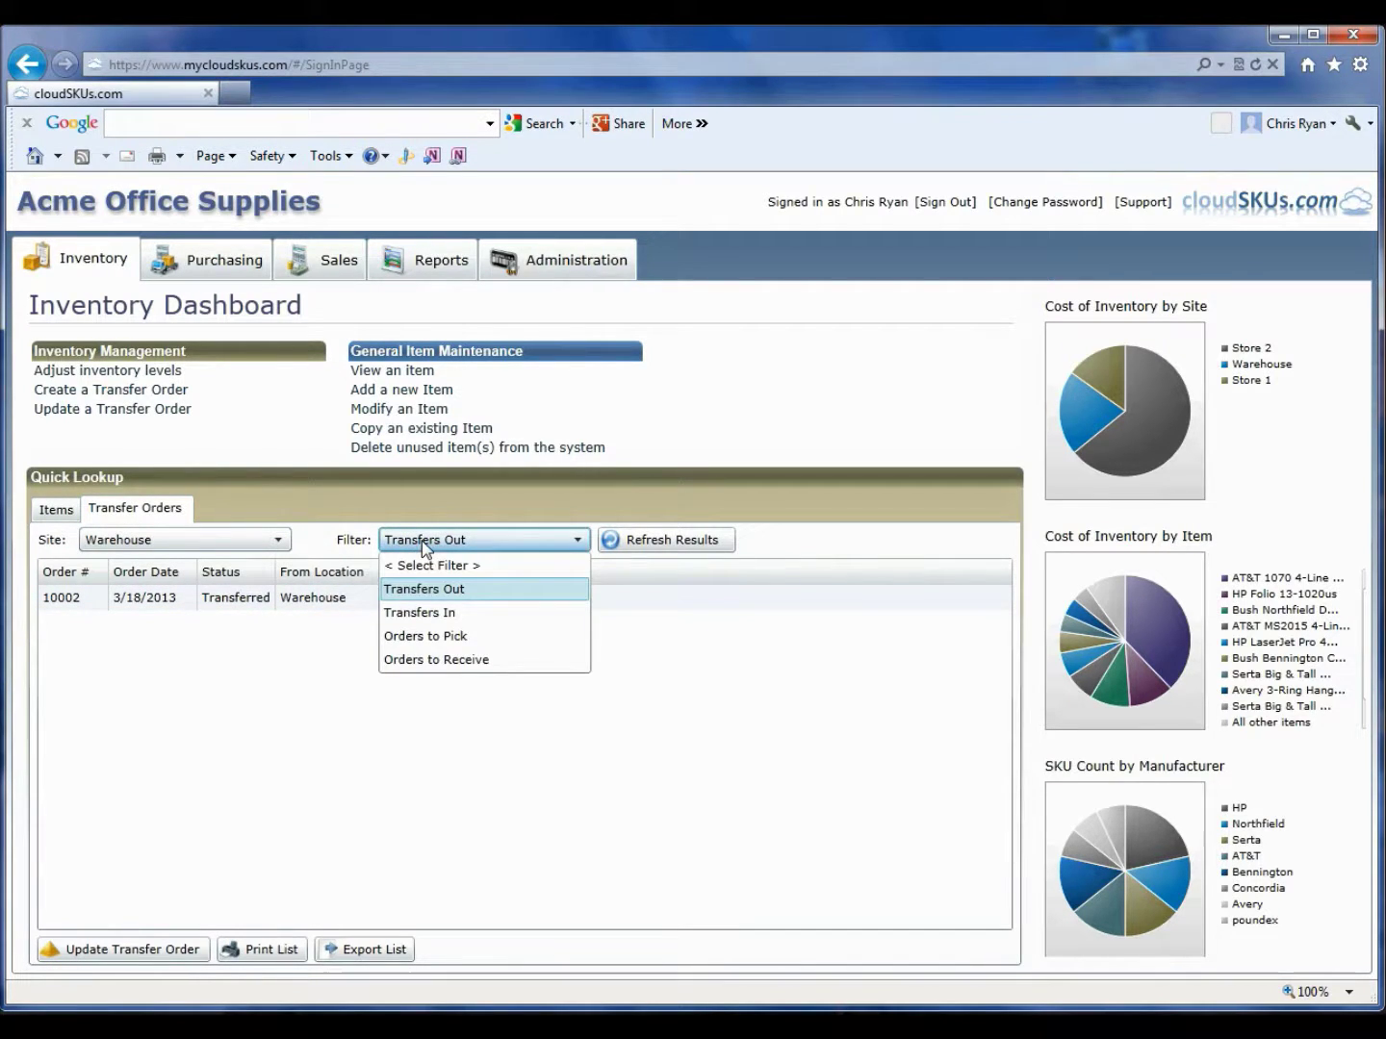
left_click(423, 550)
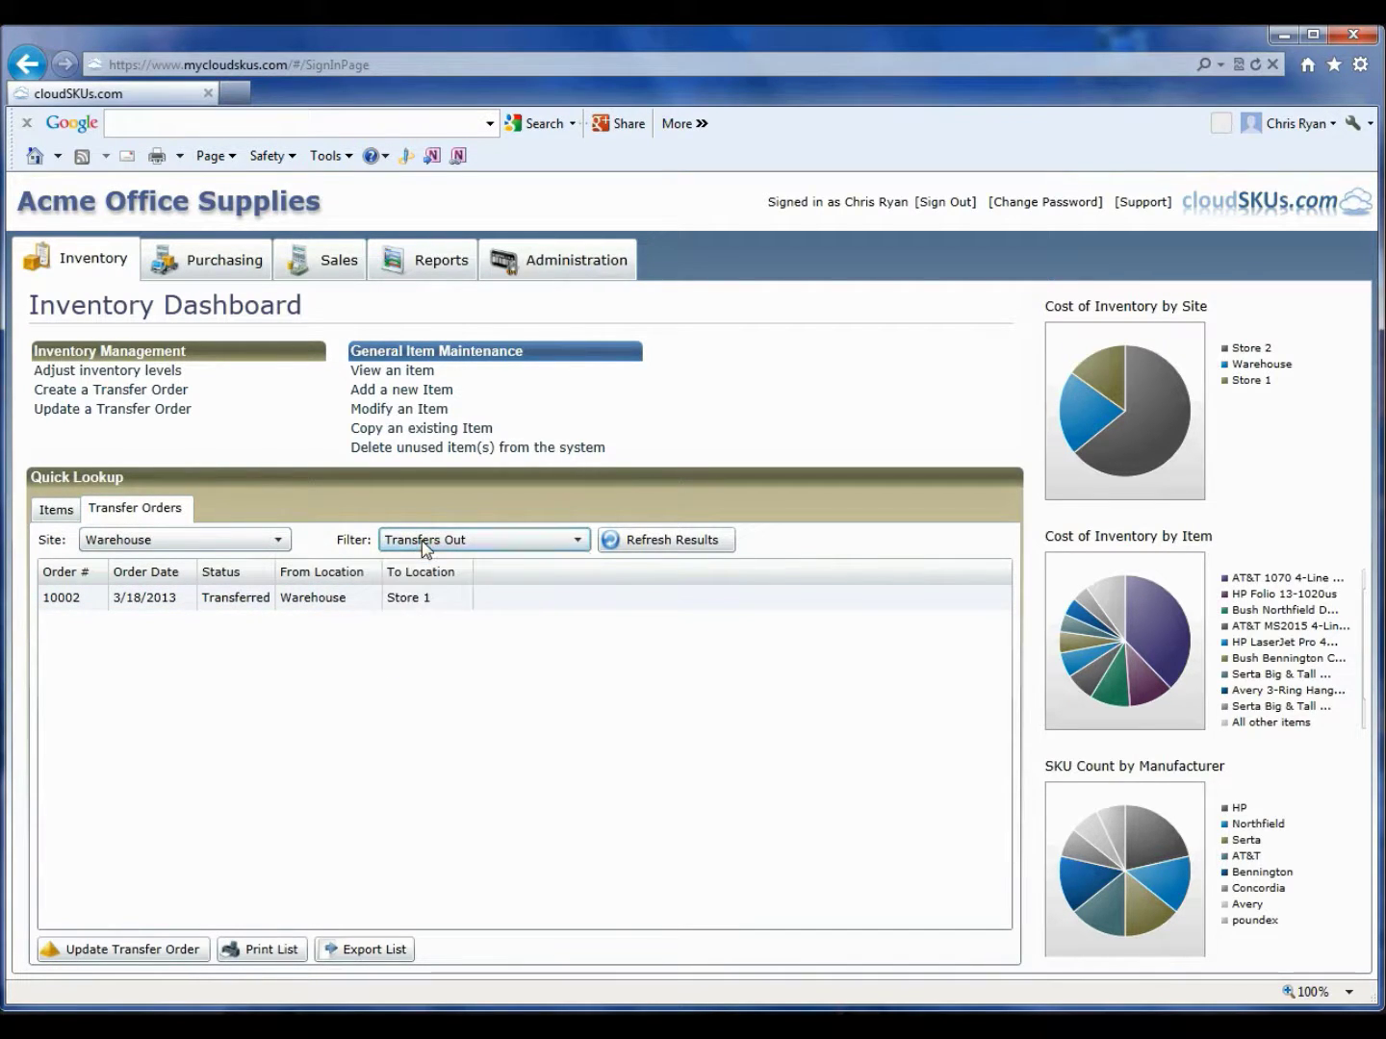
left_click(56, 516)
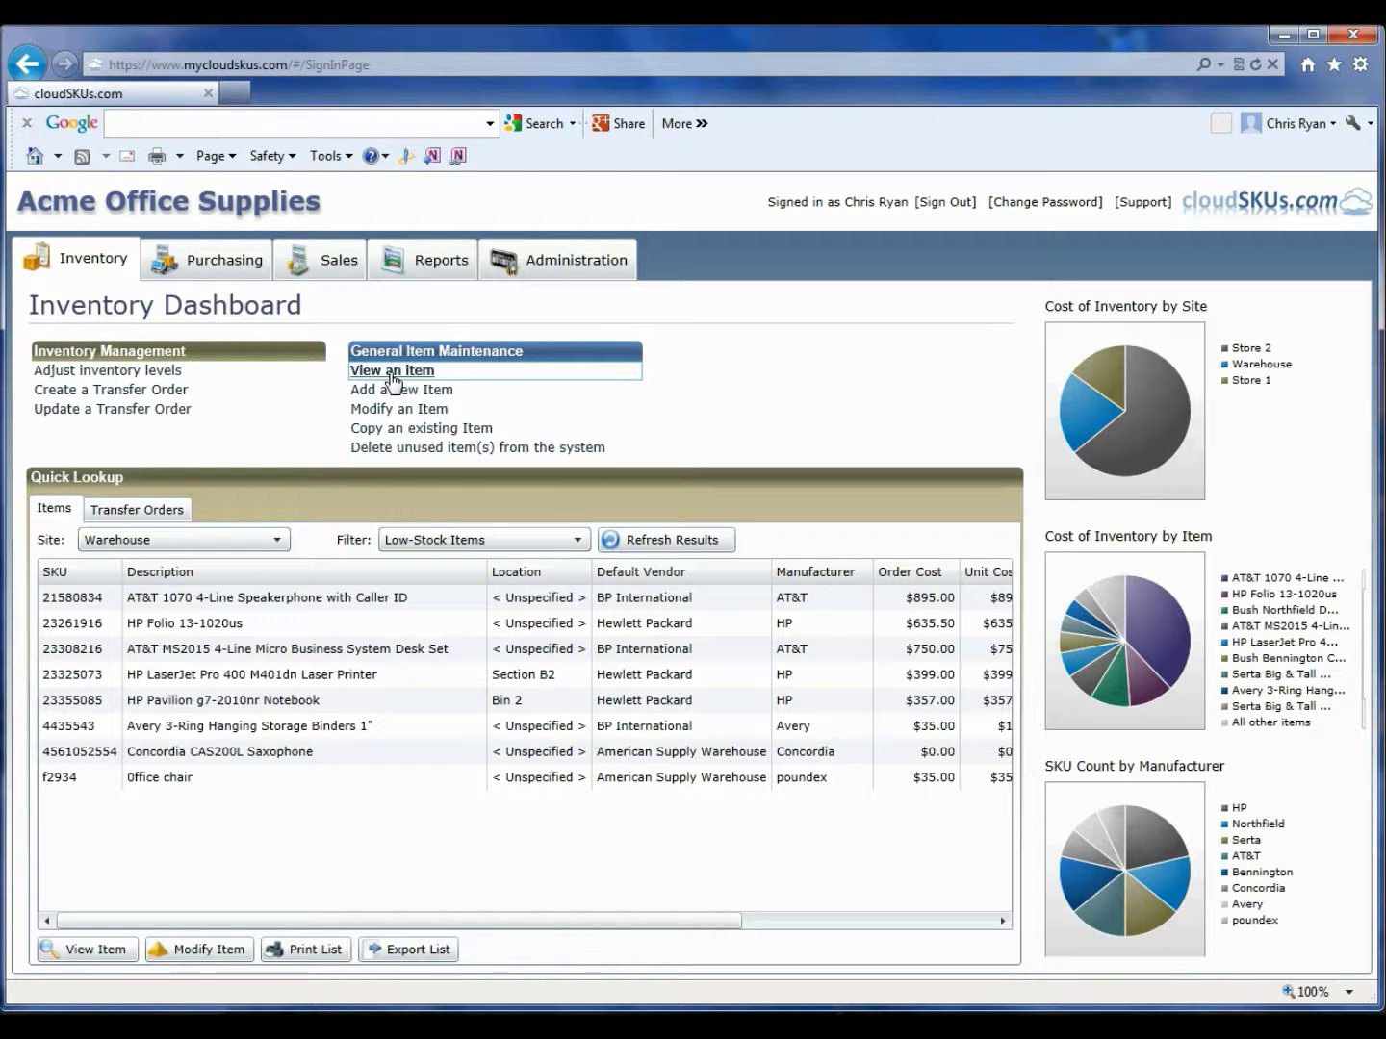
Step: Open the Find Item window using the View an item link
left_click(392, 374)
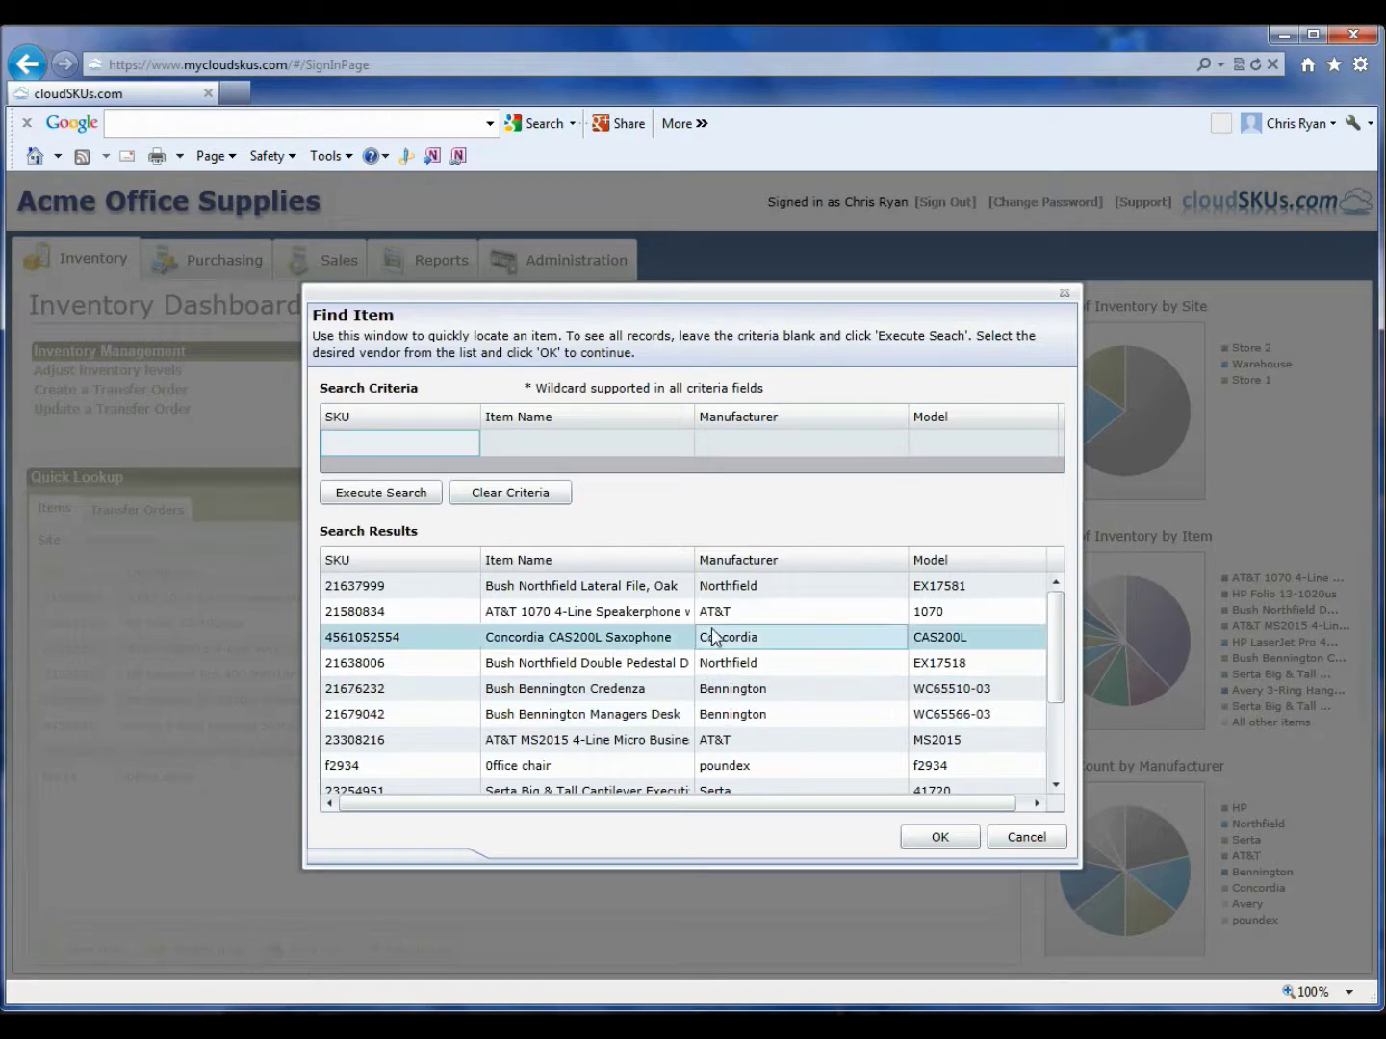
Step: Search Find Item for manufacturer BEN* and select the Bush Bennington Credenza
left_click(751, 589)
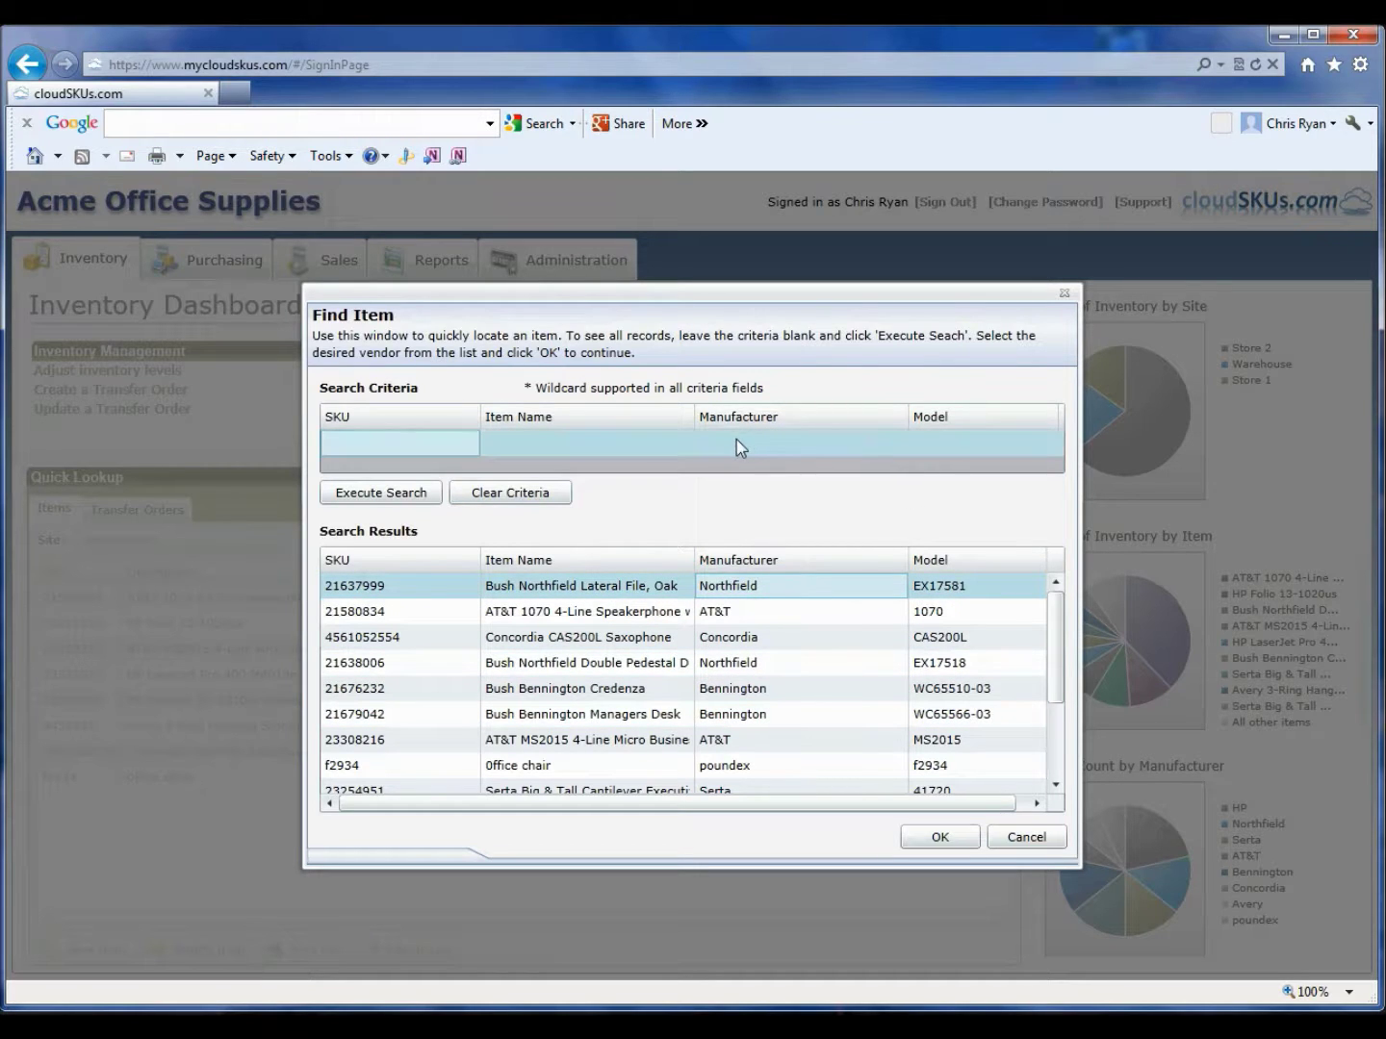
left_click(759, 450)
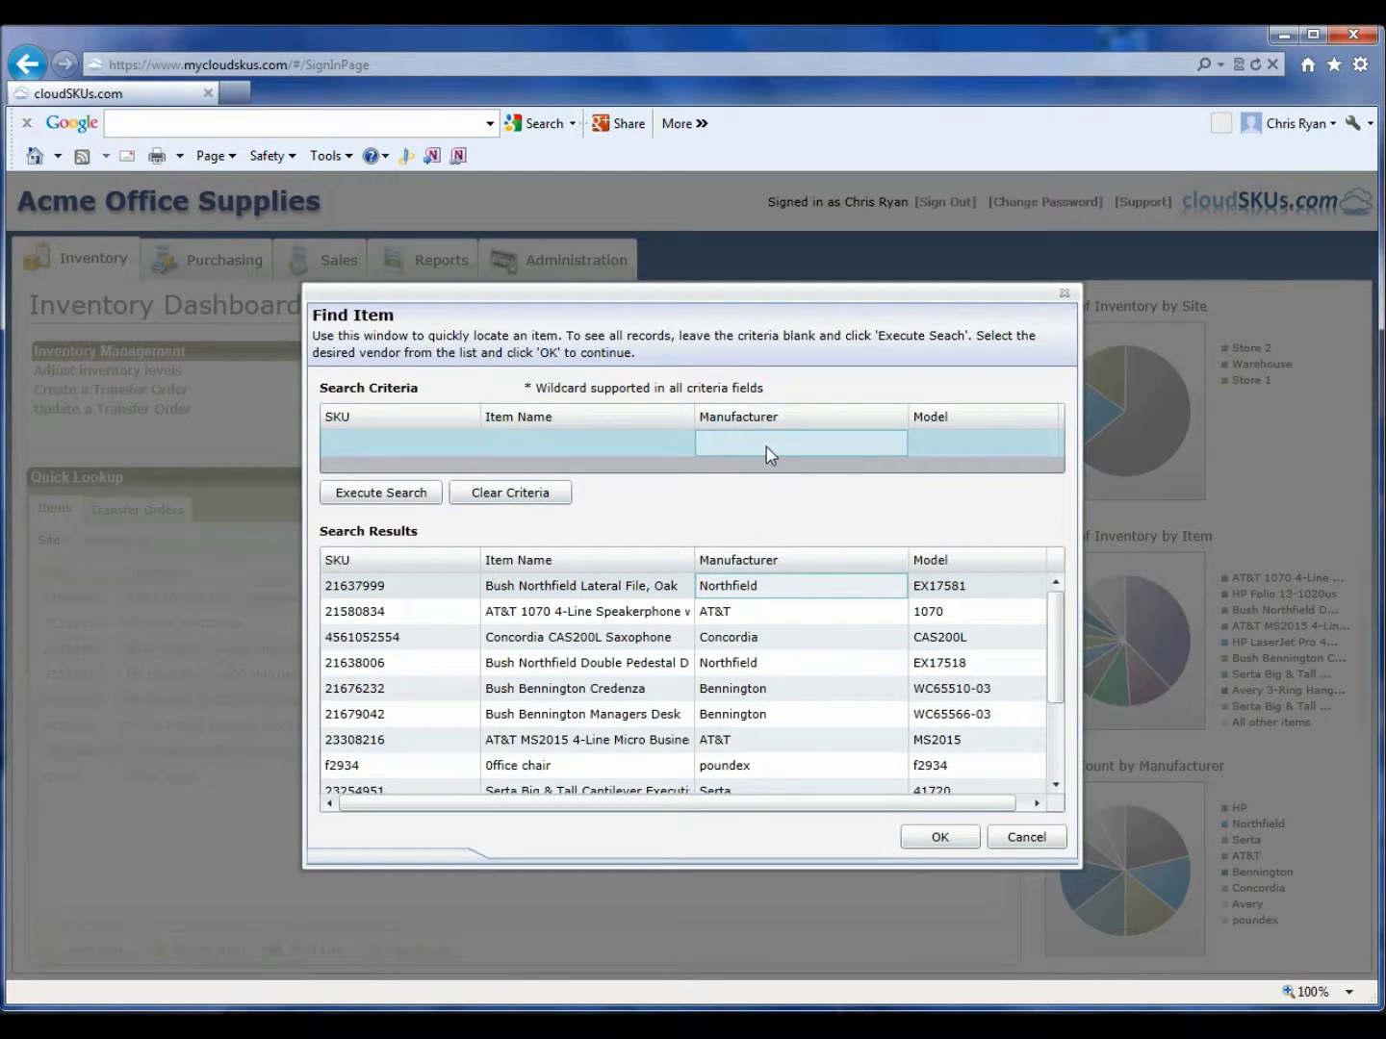
left_click(767, 449)
type("BEM*")
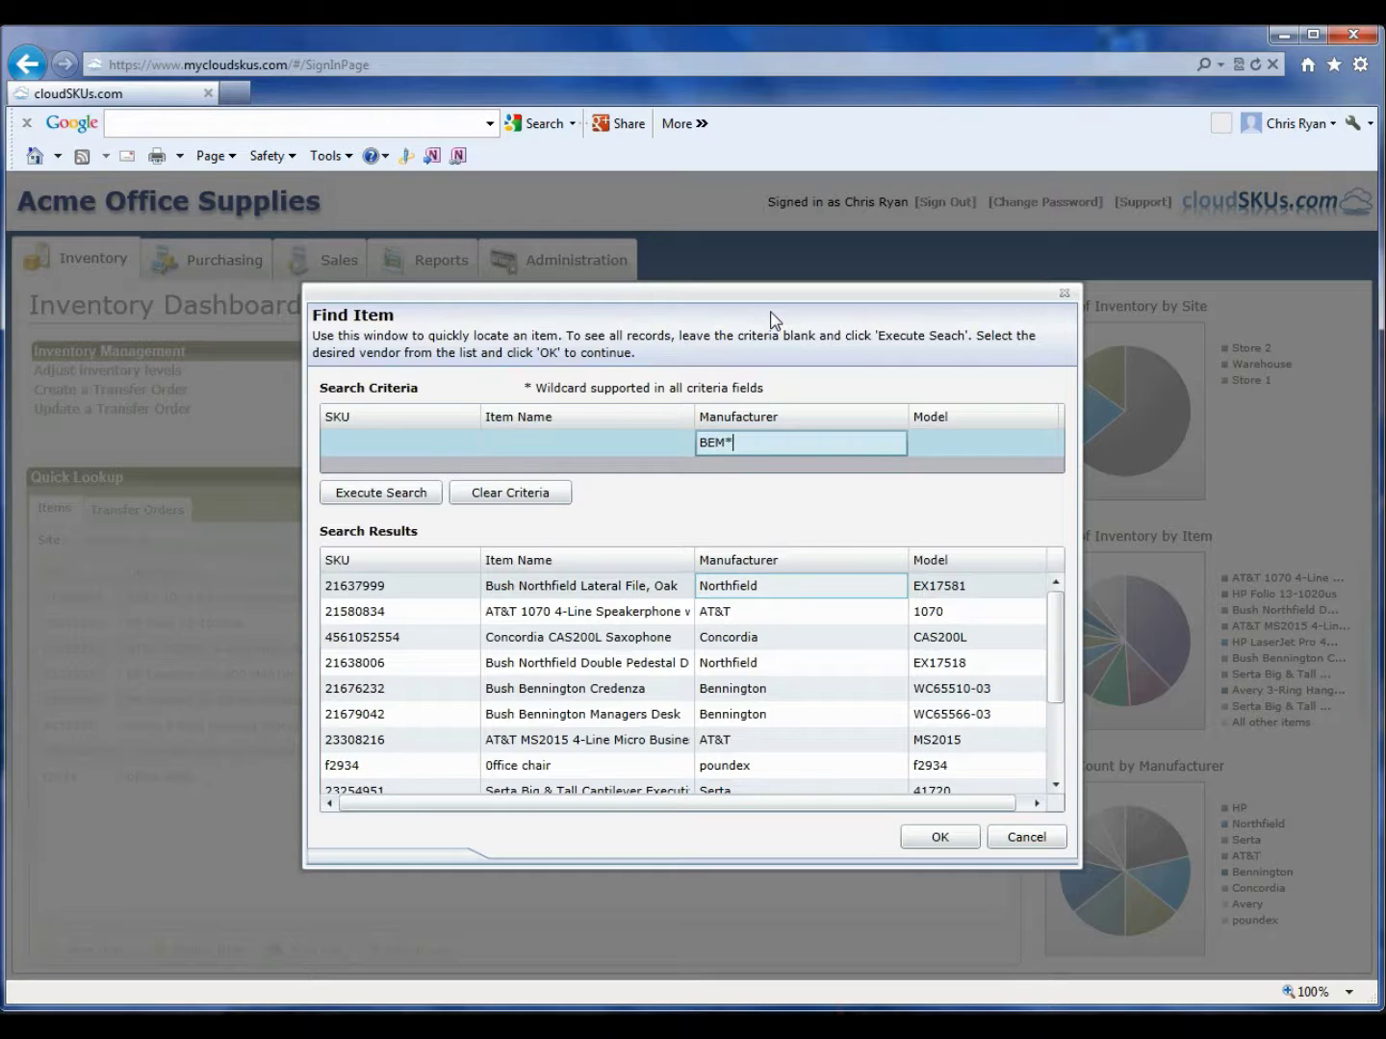
key("BackSpace")
key("BackSpace")
type("N*")
left_click(374, 496)
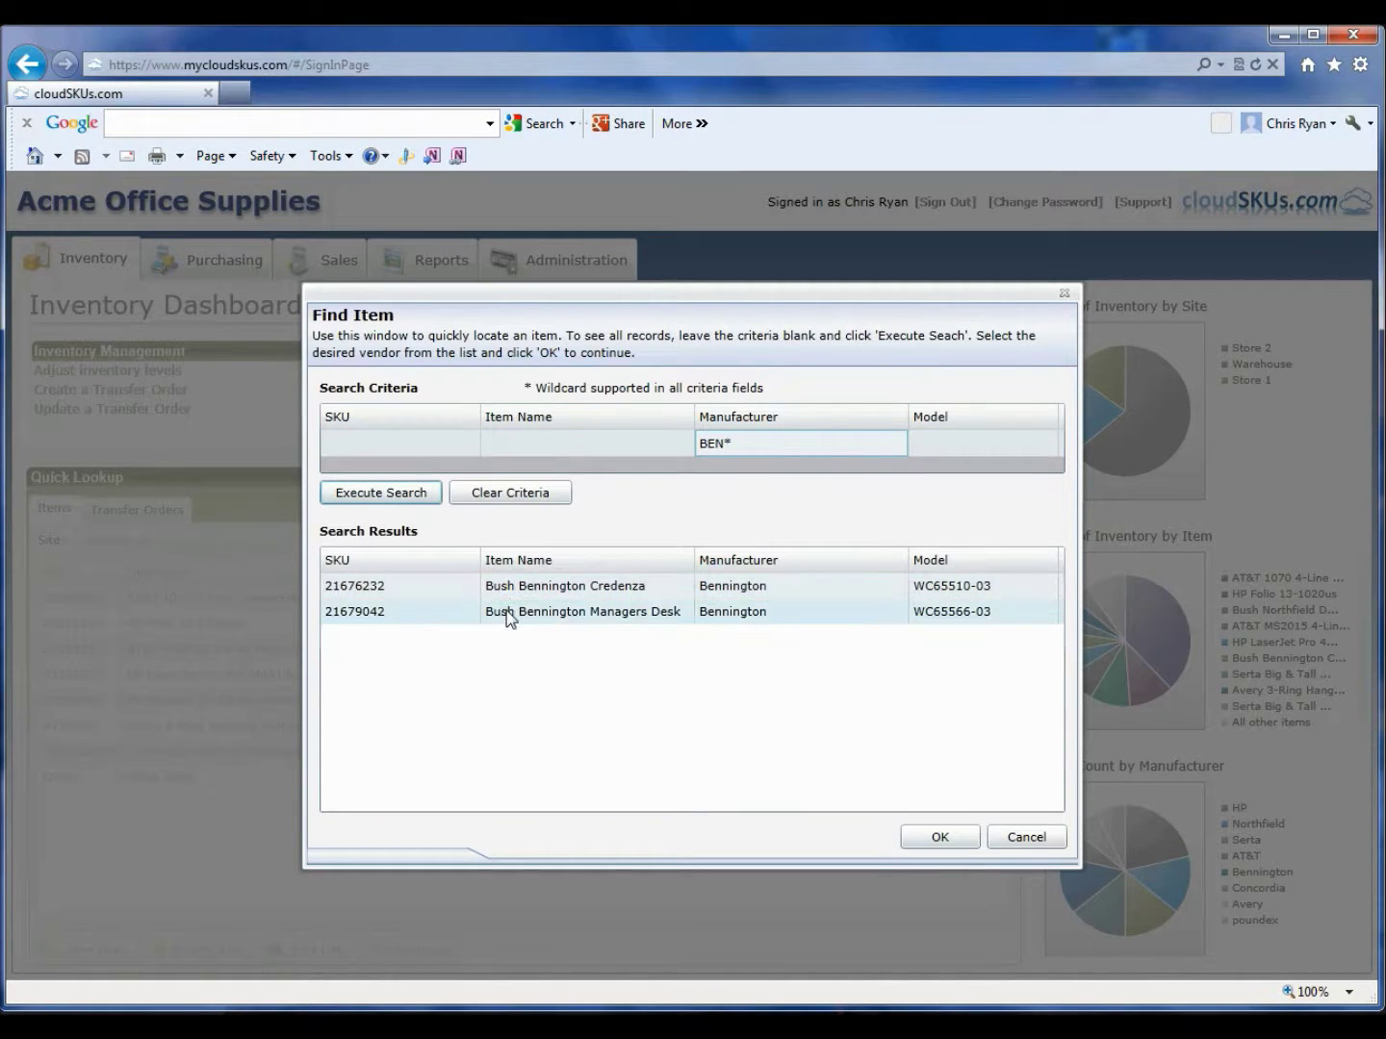
left_click(524, 589)
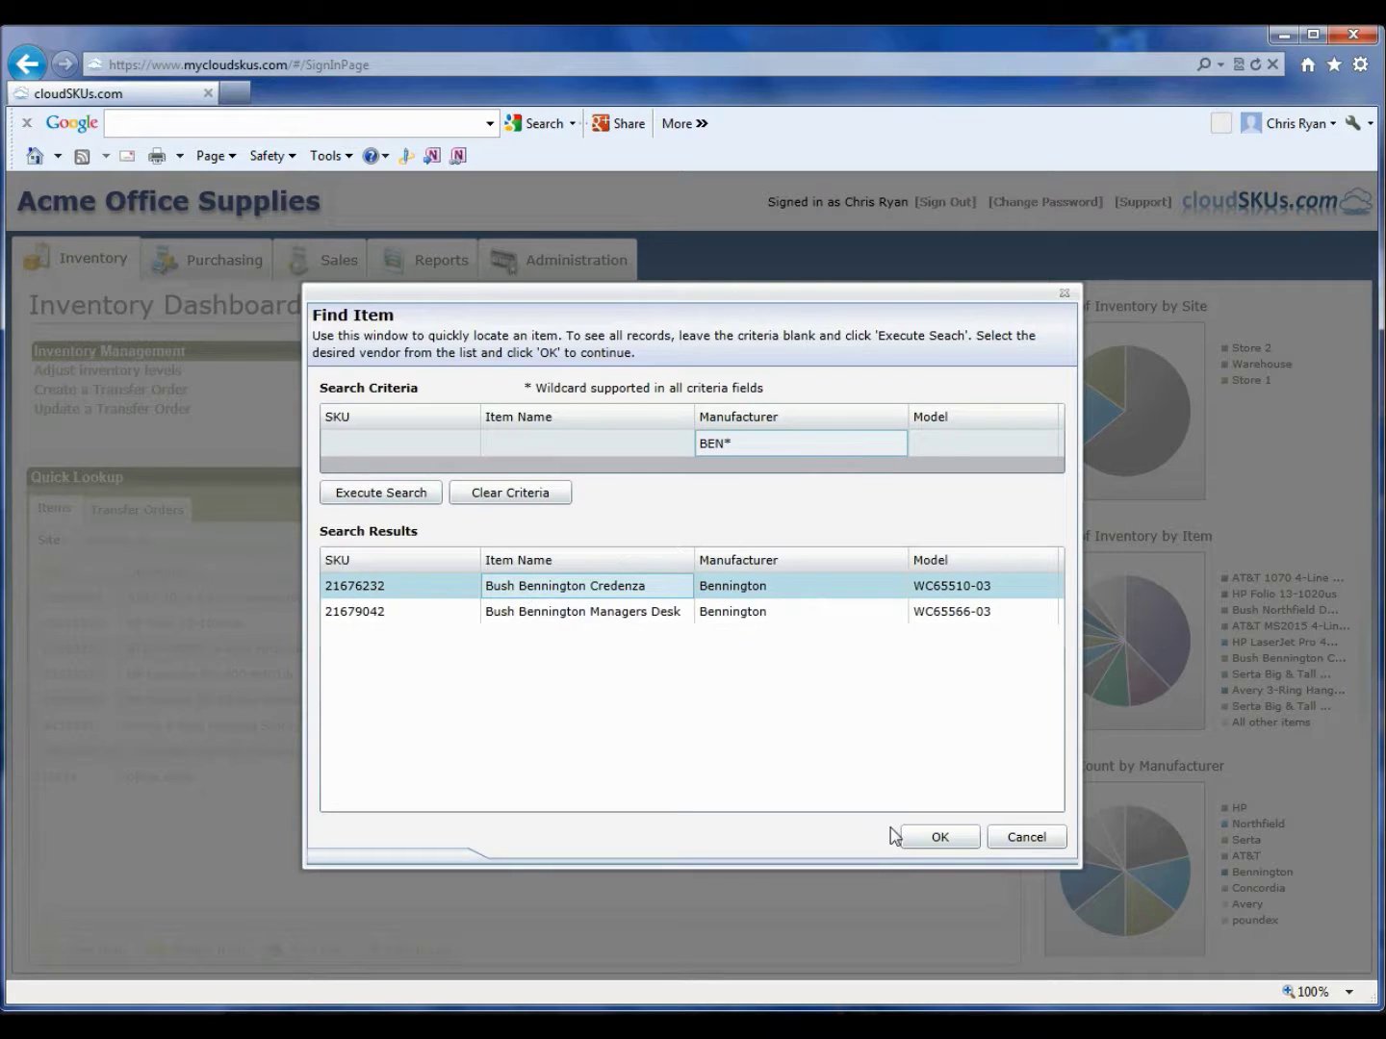
Step: Review the Bush Bennington Credenza's vendors, site locations, pricing and image, then close its details
left_click(926, 839)
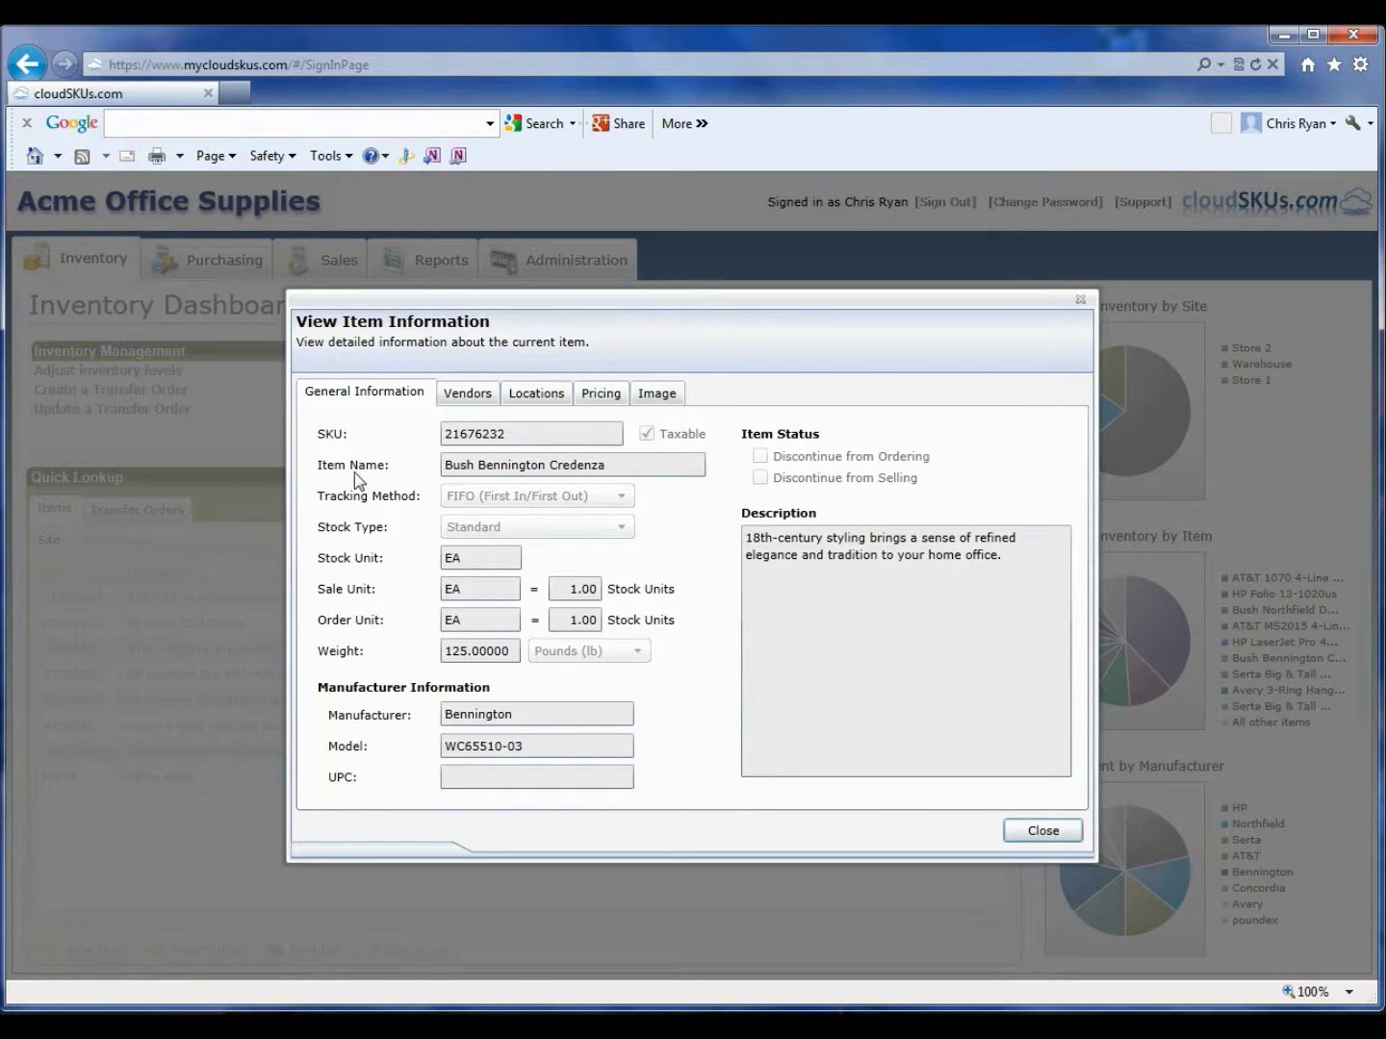
left_click(475, 394)
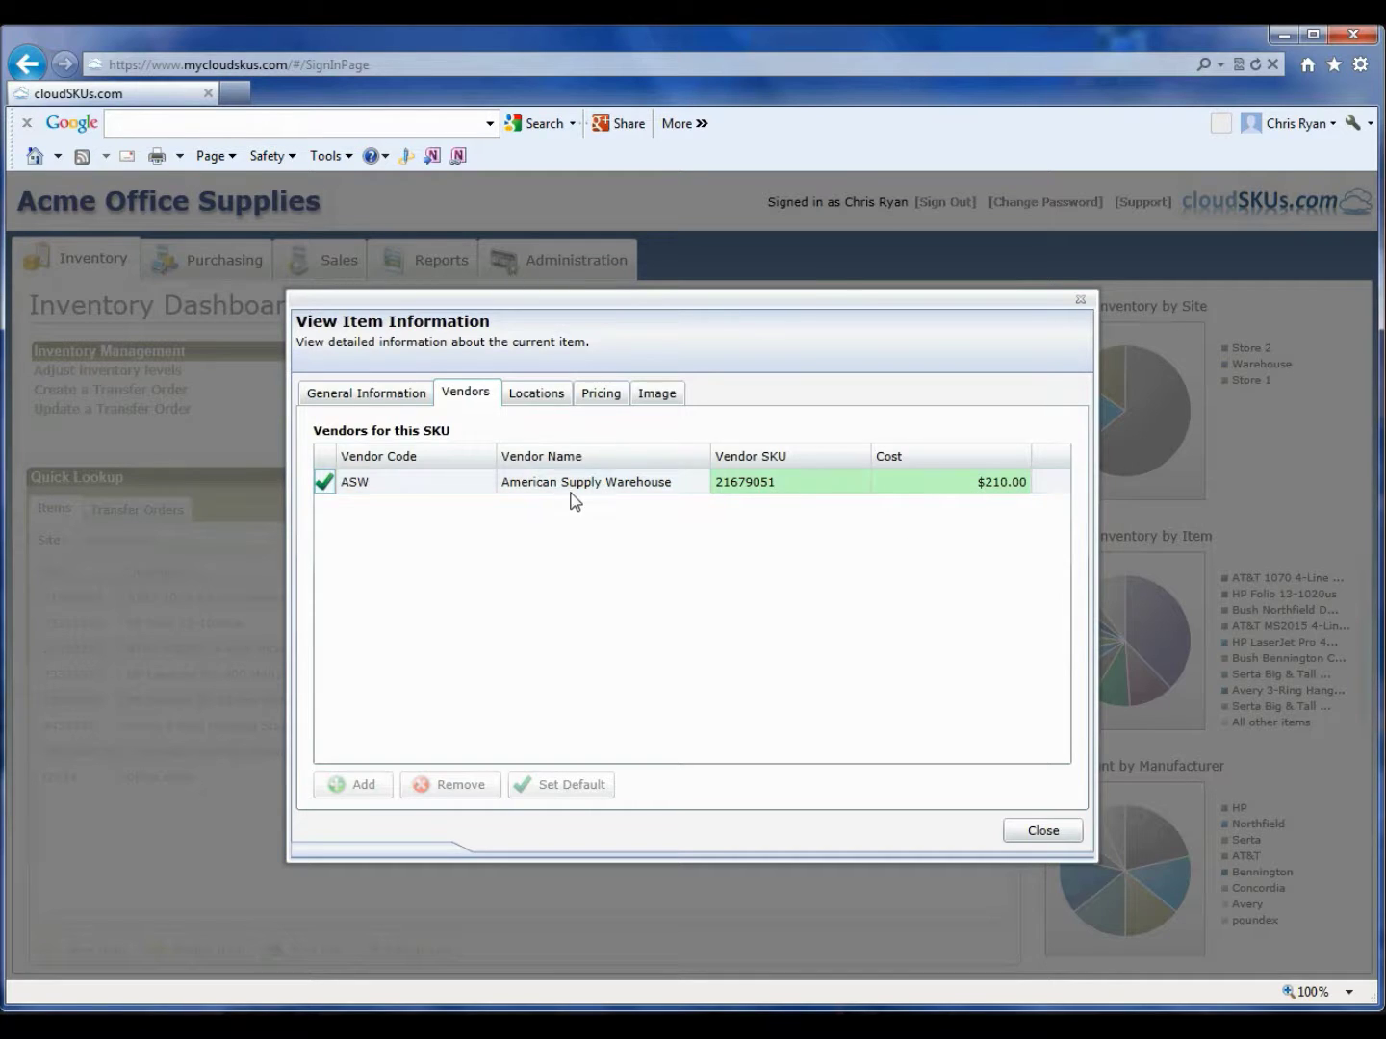
left_click(542, 398)
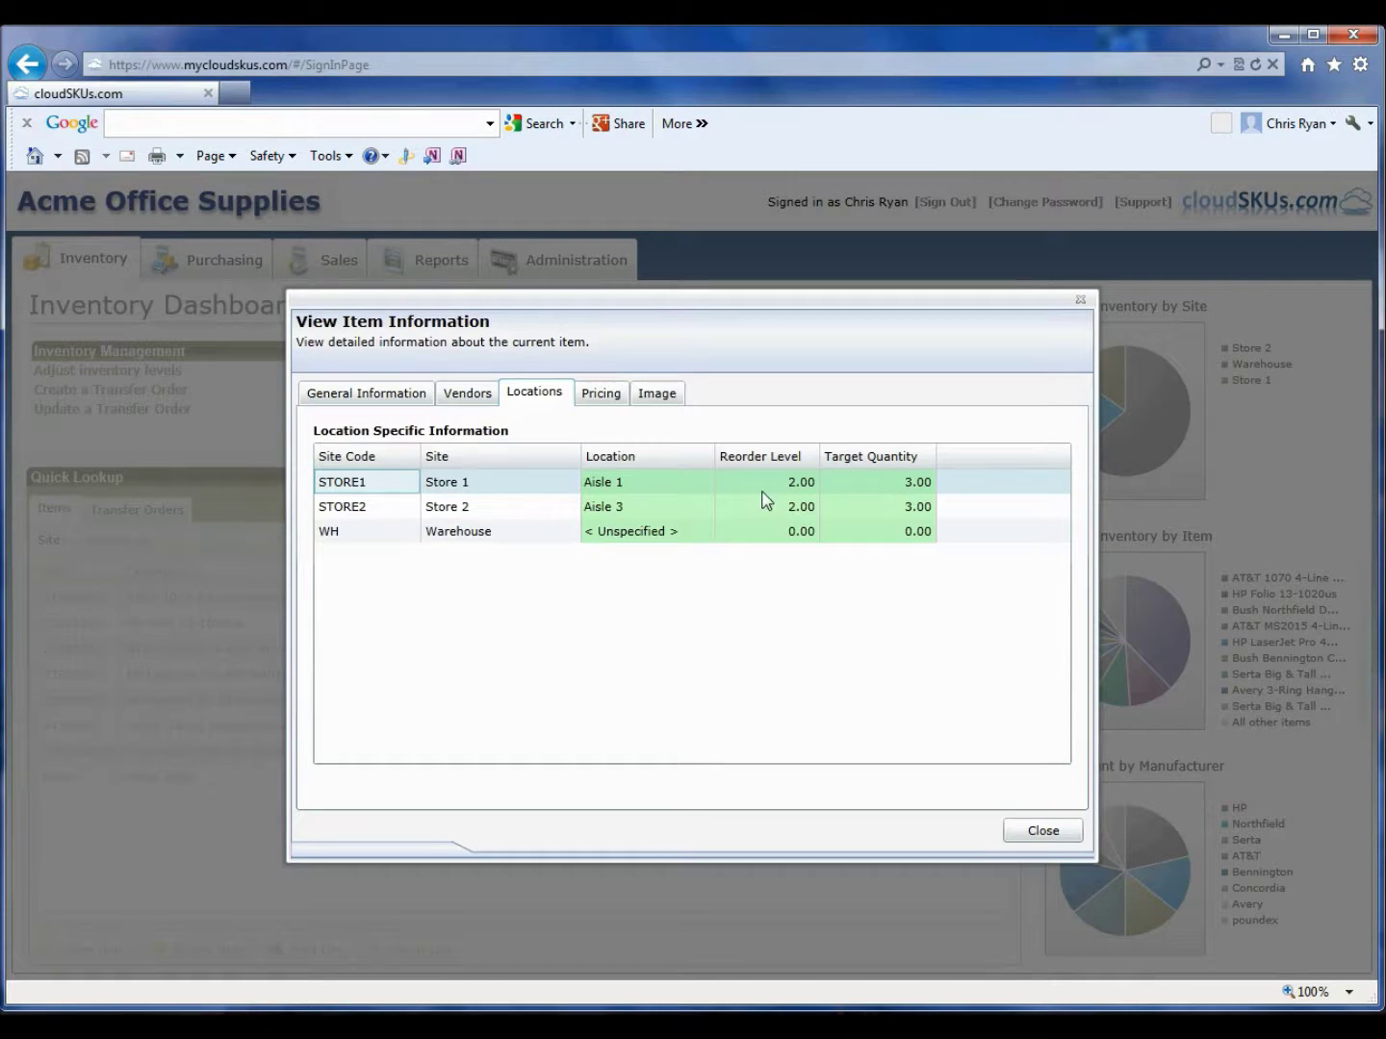
left_click(607, 398)
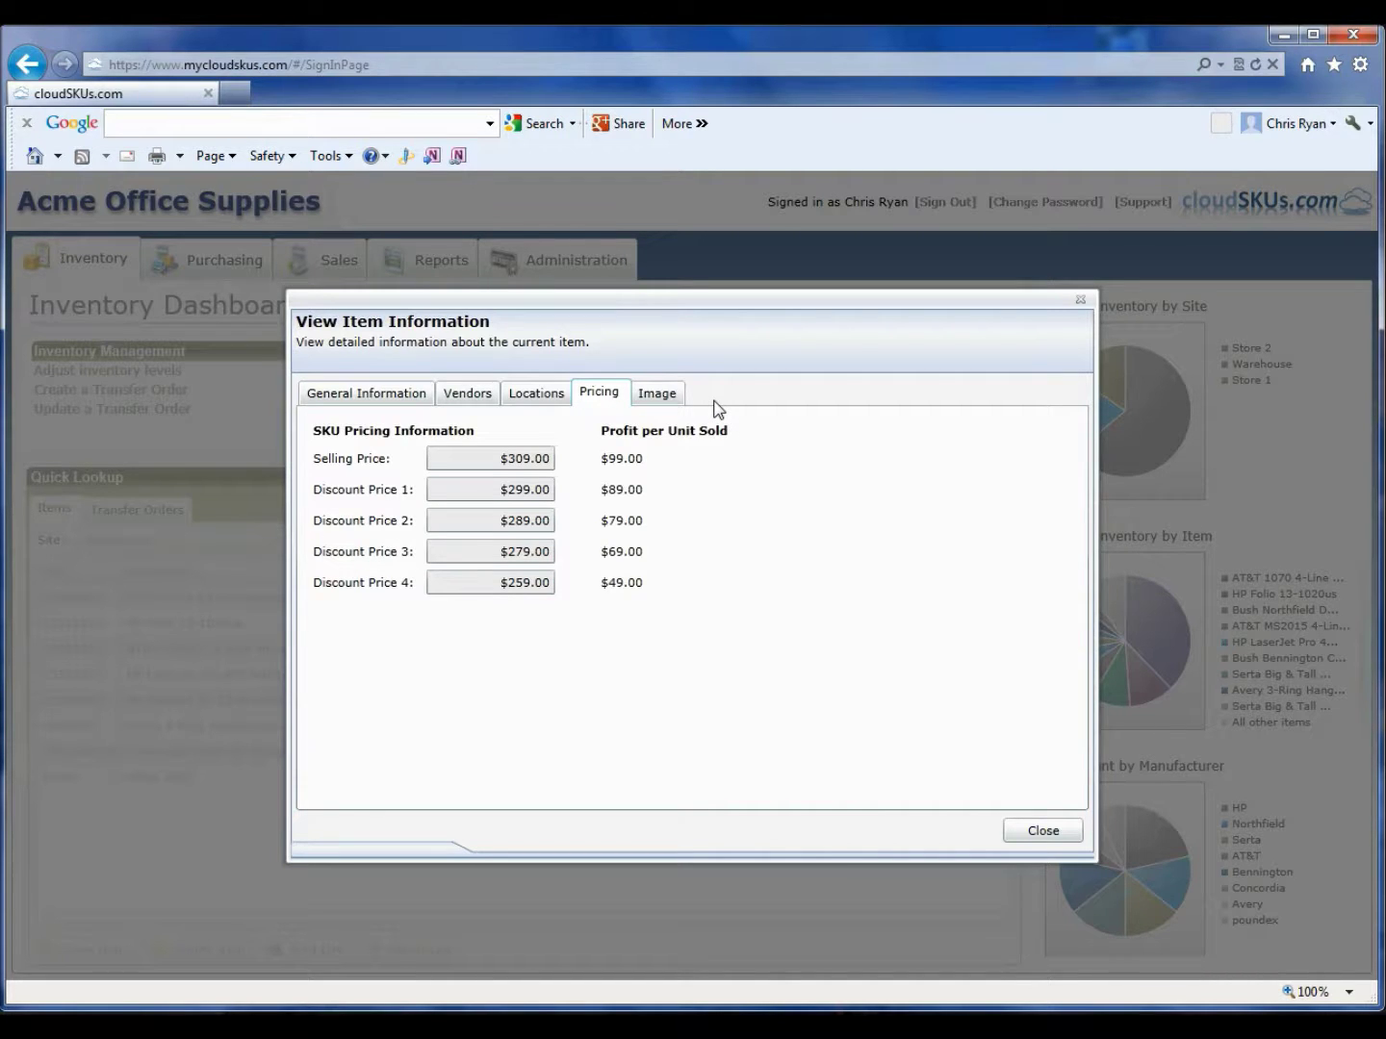
left_click(655, 398)
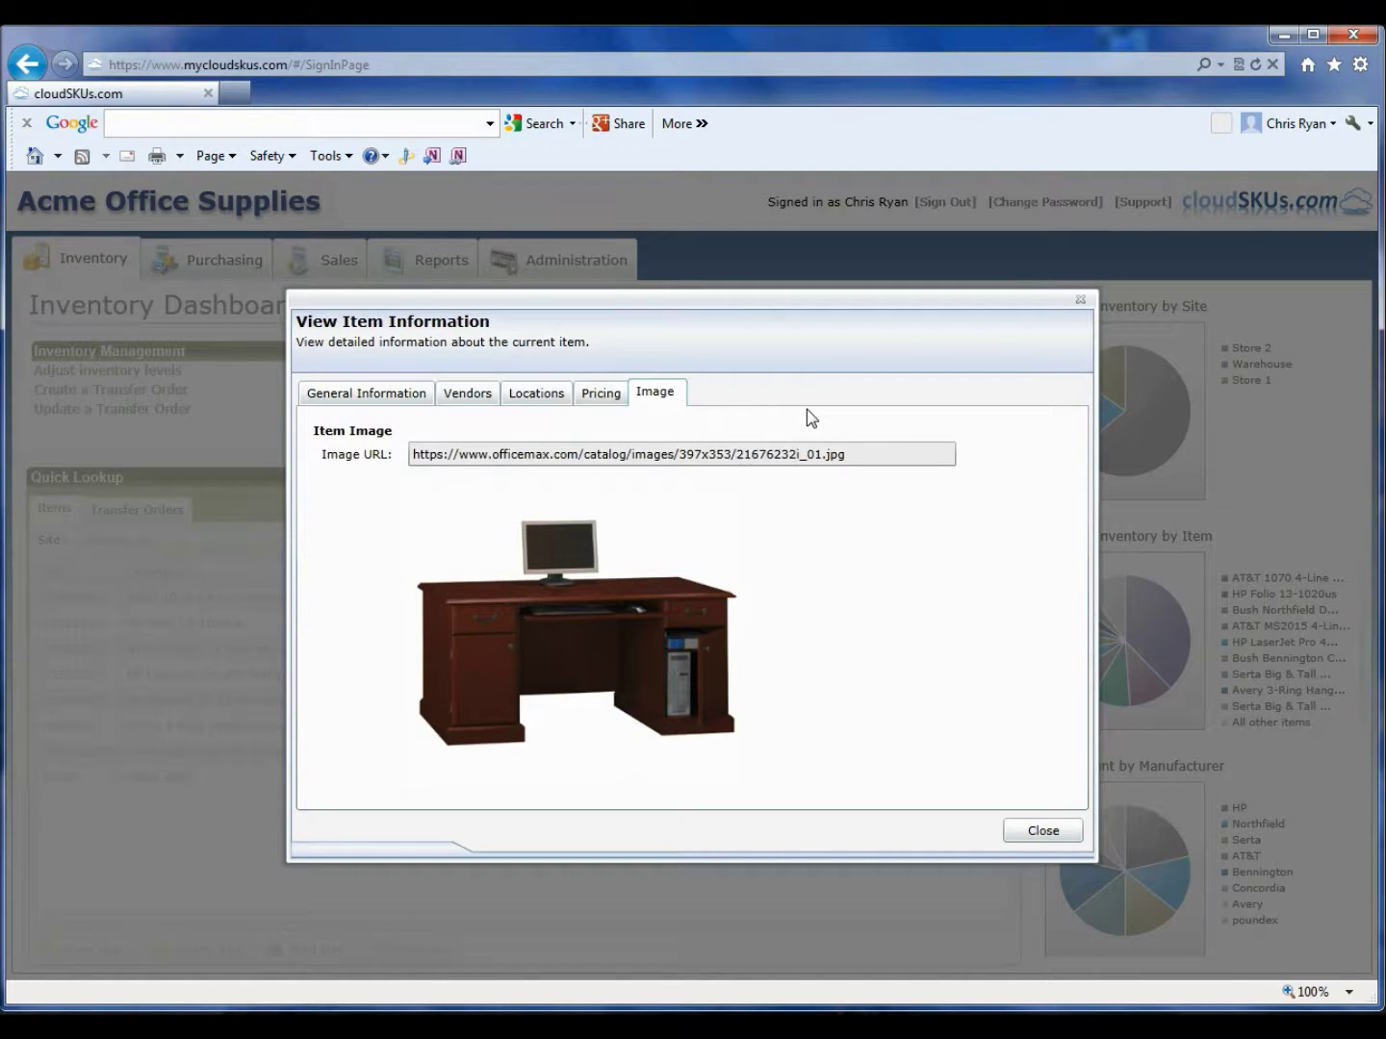
left_click(1018, 827)
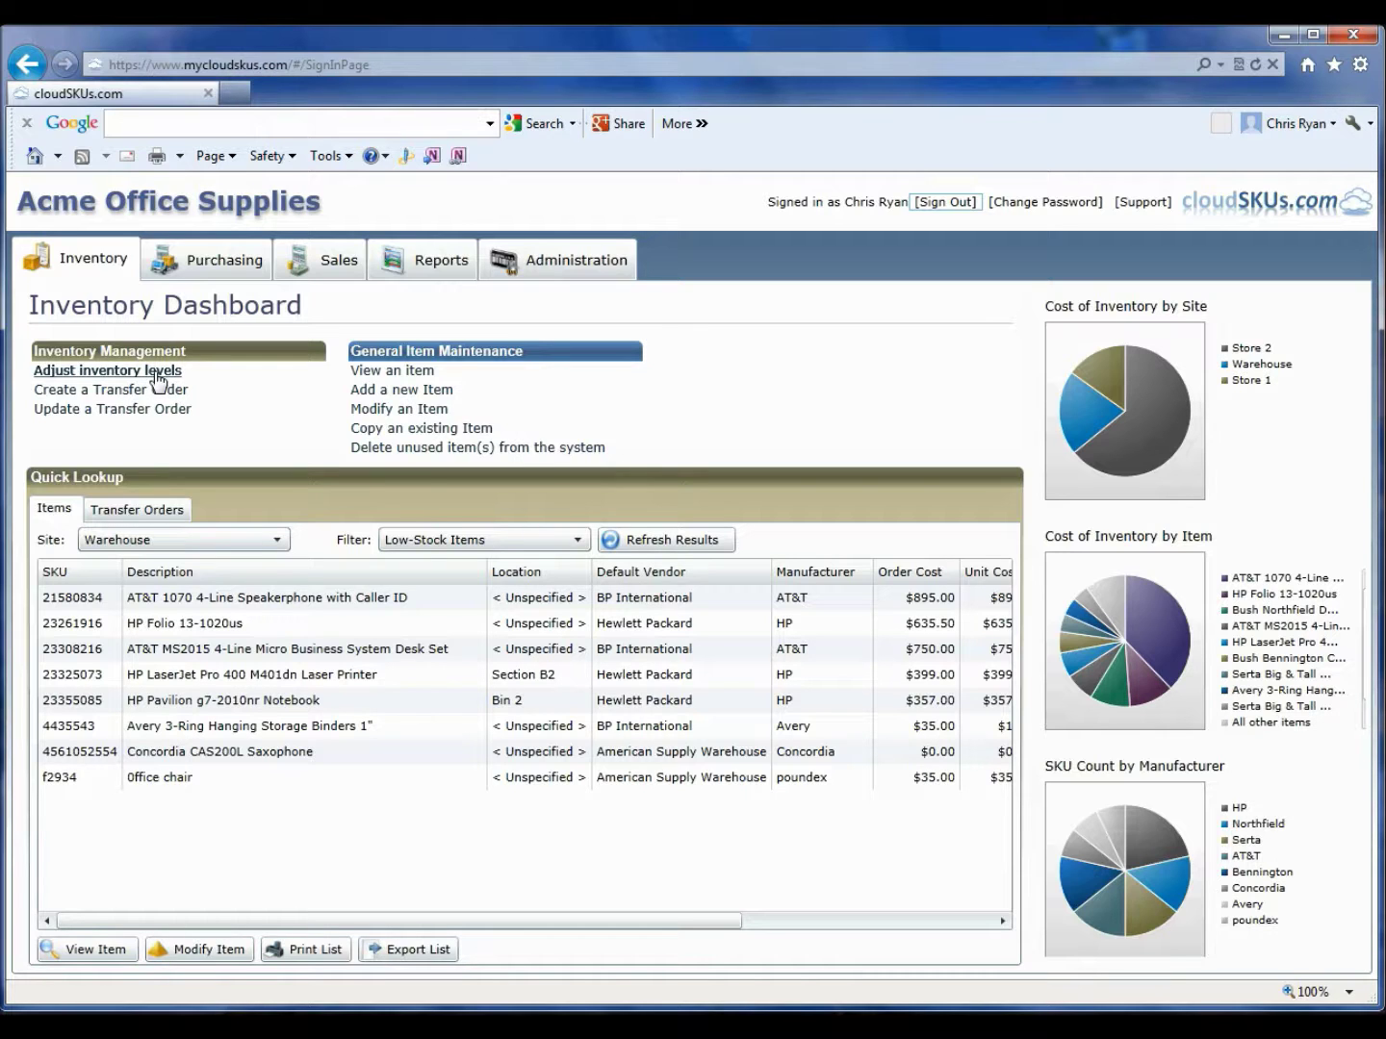
Step: Begin an inventory adjustment for Store 2 and load all its items
left_click(157, 373)
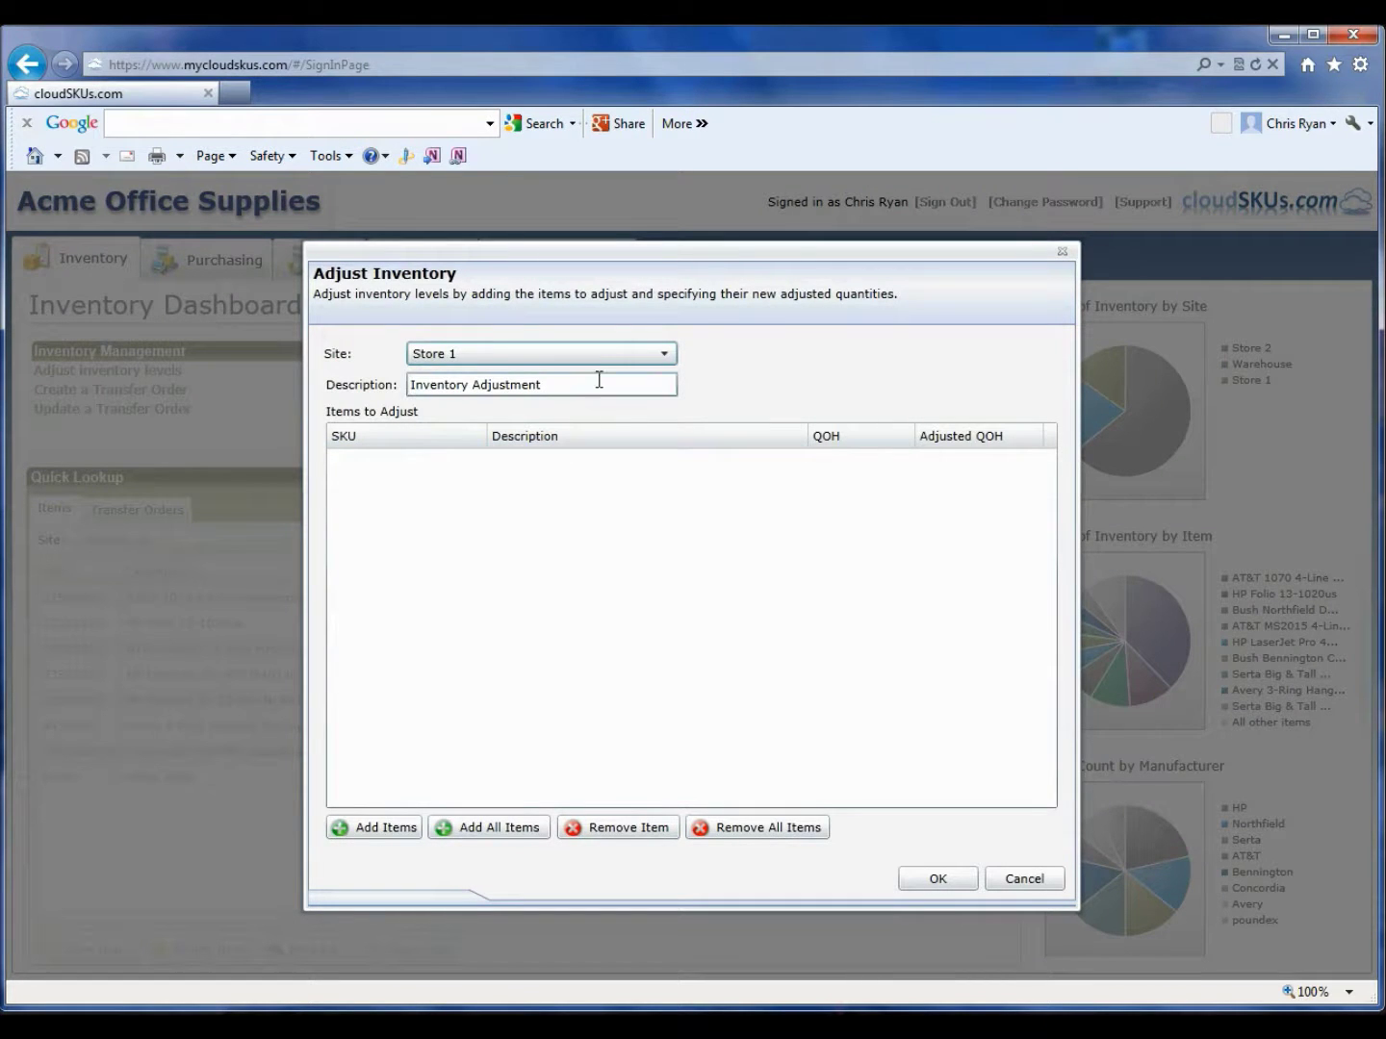
left_click(628, 364)
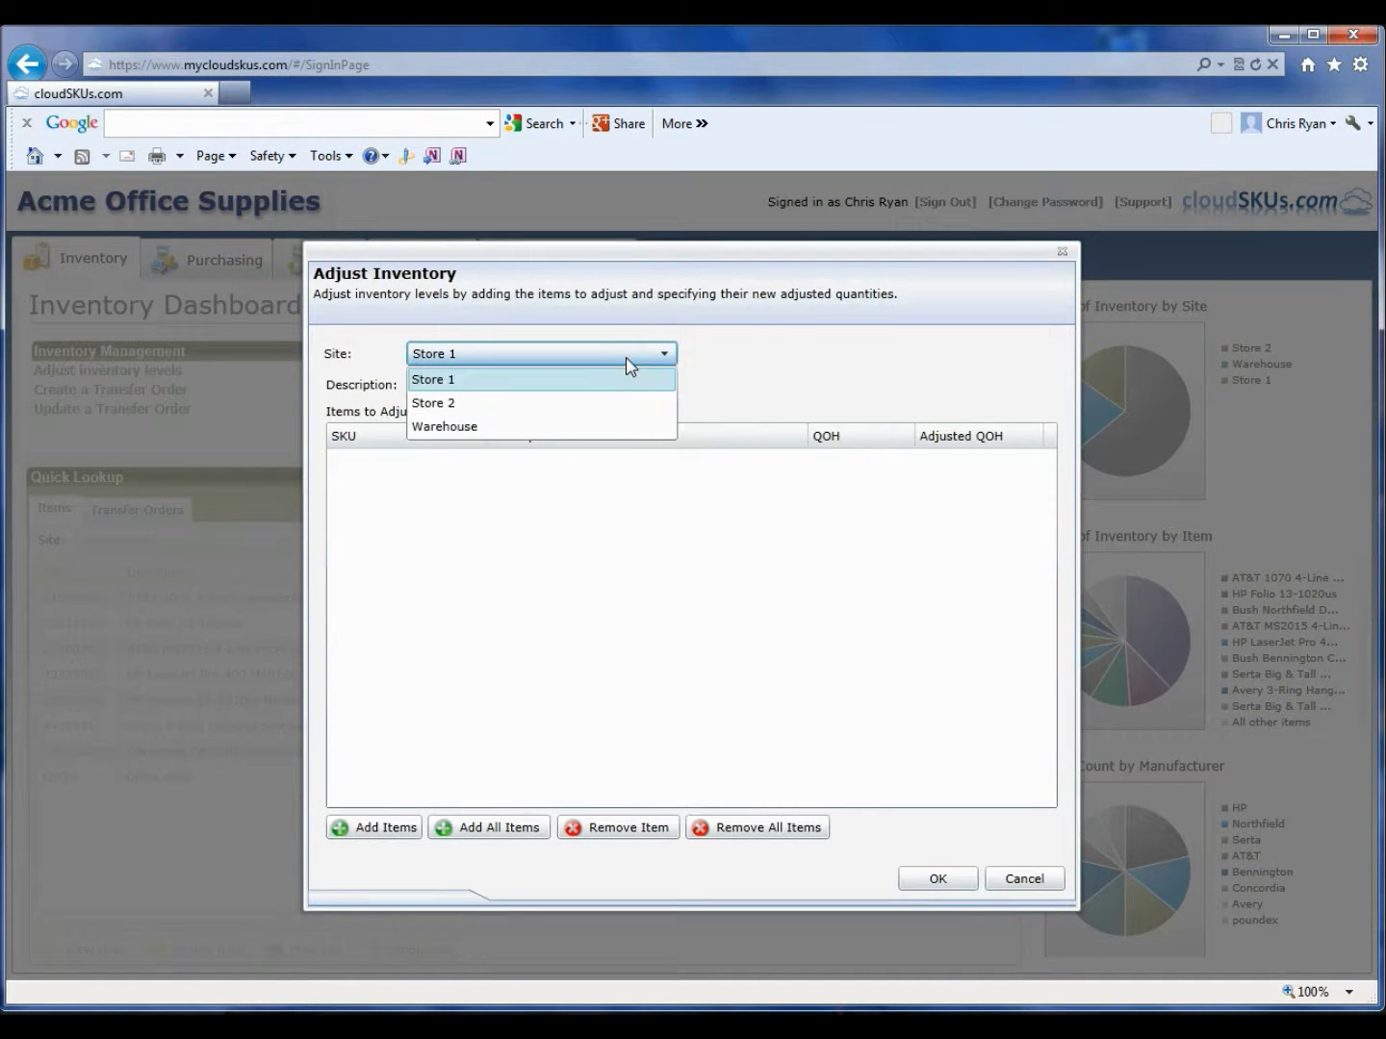
left_click(575, 411)
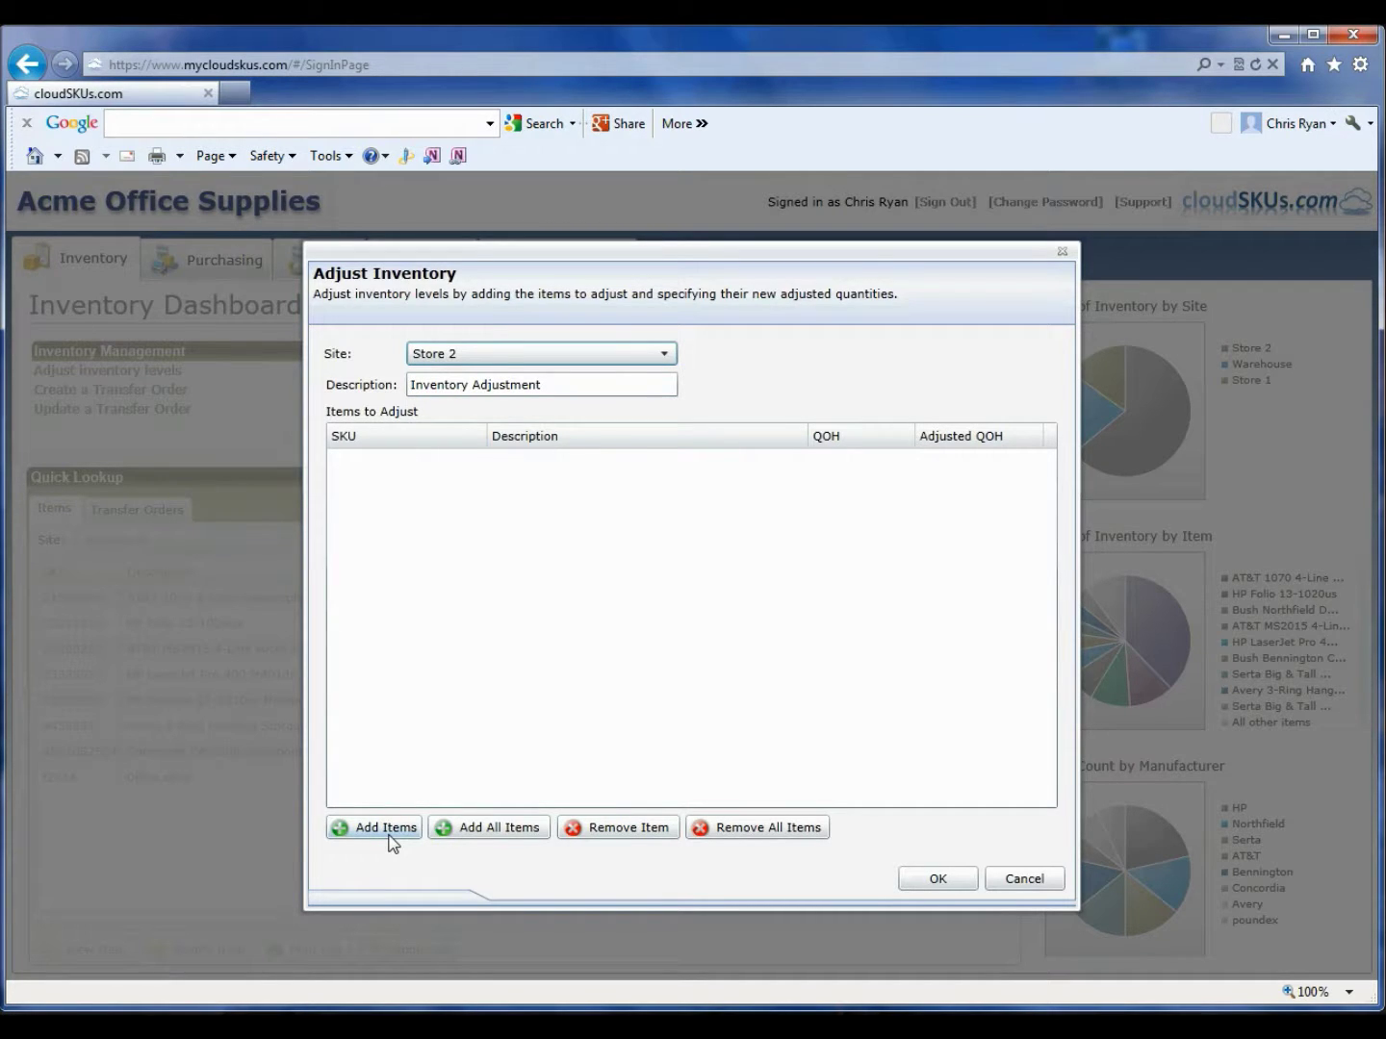
left_click(499, 832)
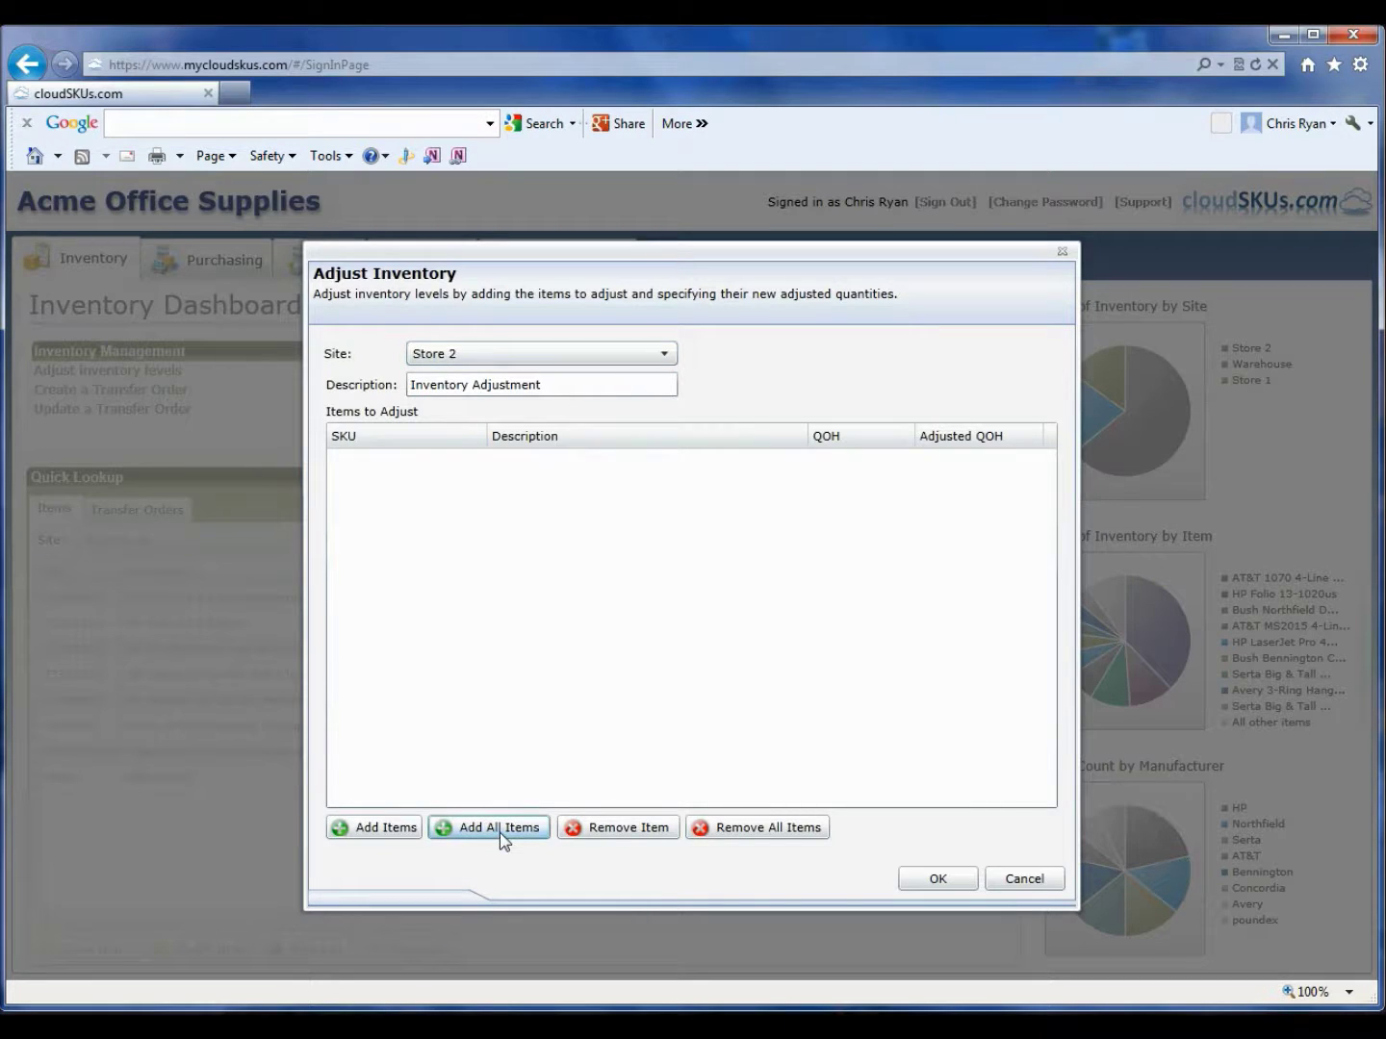
Step: Set adjusted QOH: SKU 23254953 to 3, speakerphone 15, office chair and saxophone 2, then save
left_click_drag(540, 799, 544, 800)
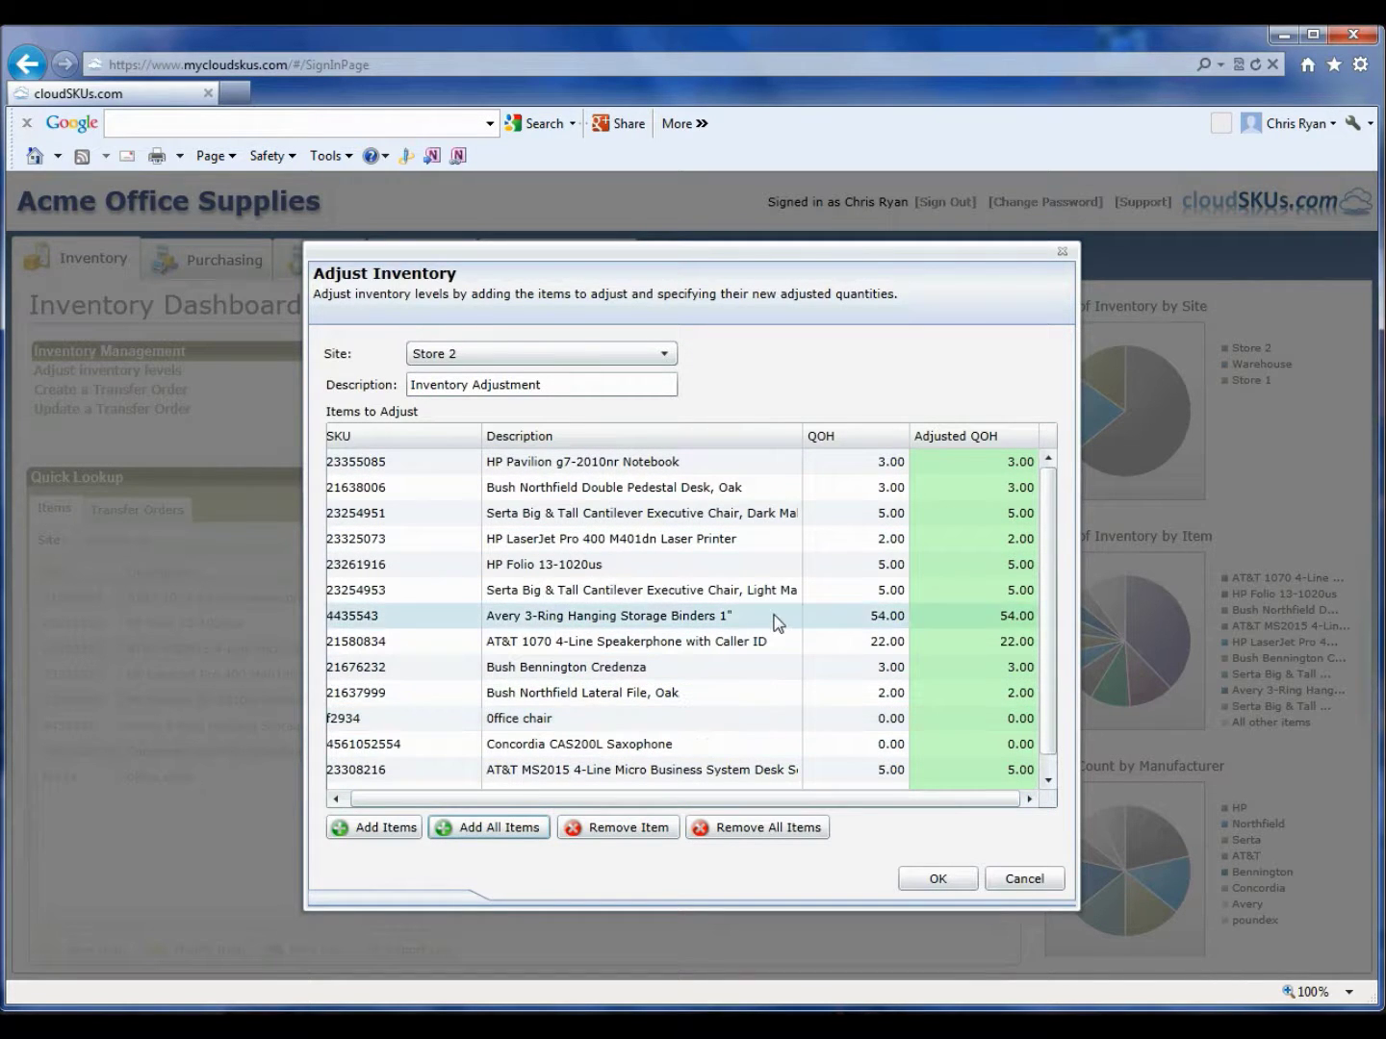
left_click(1024, 592)
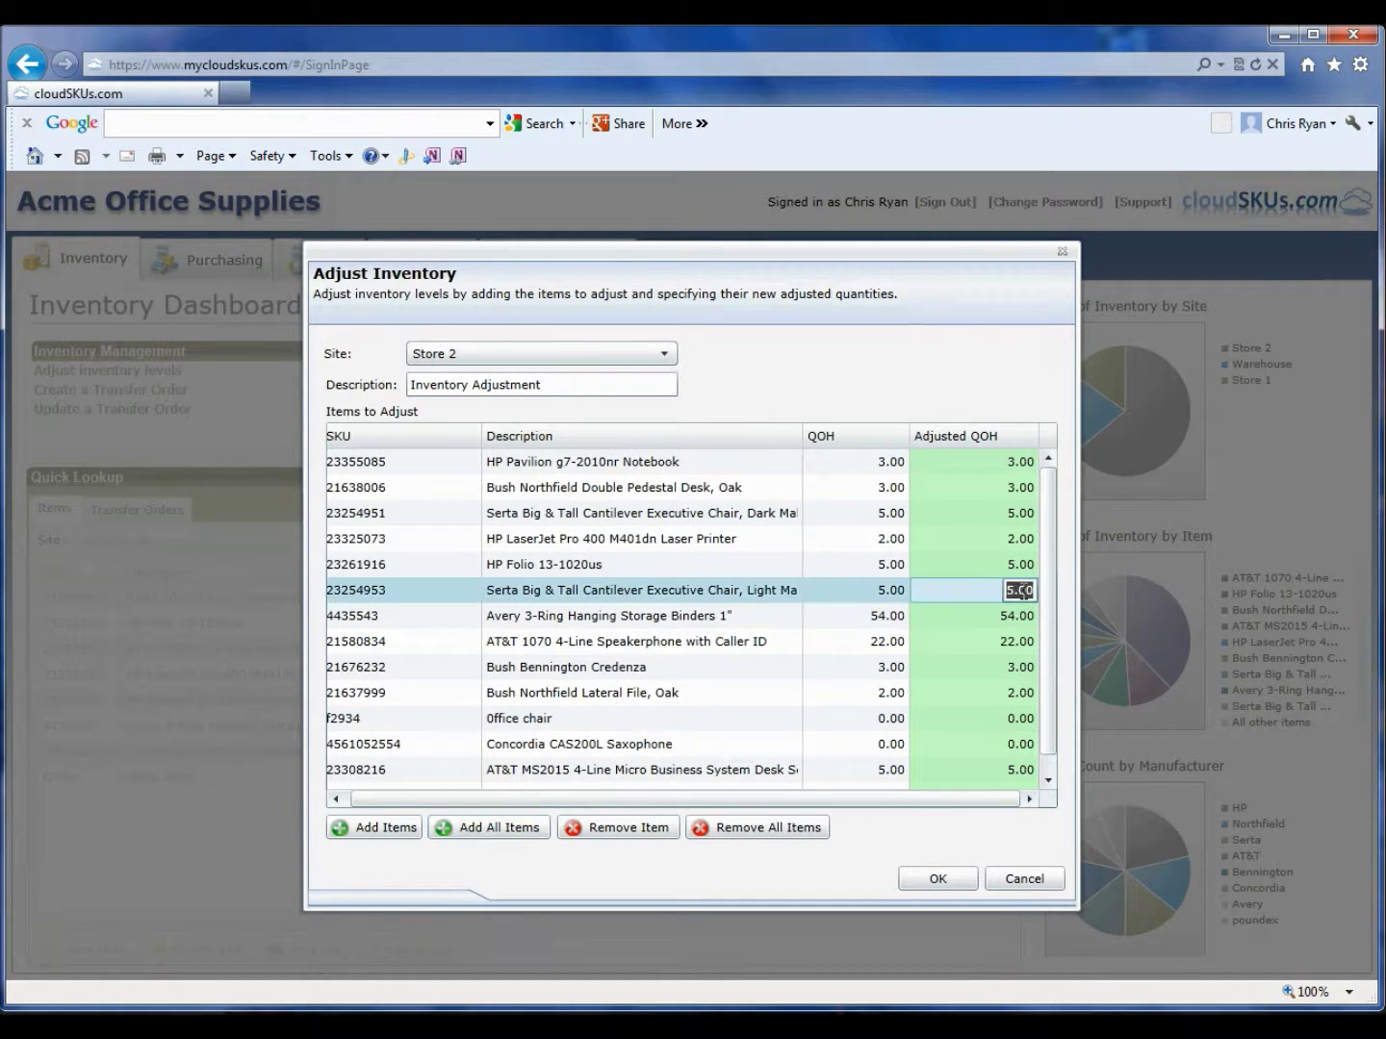
type("3")
left_click(1010, 642)
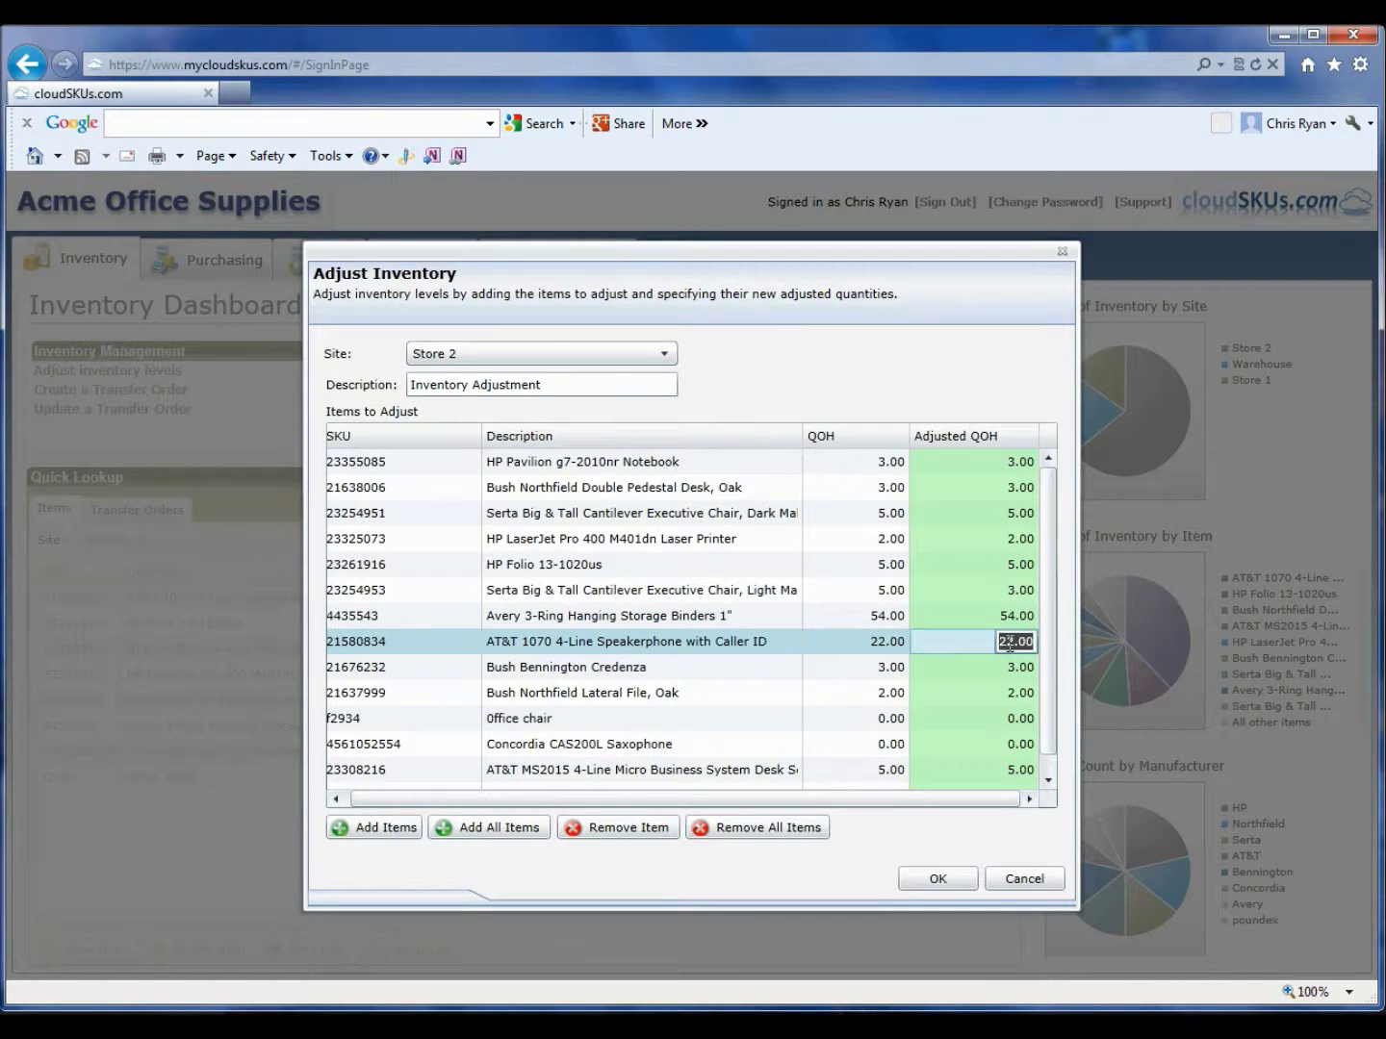
type("15")
left_click(963, 719)
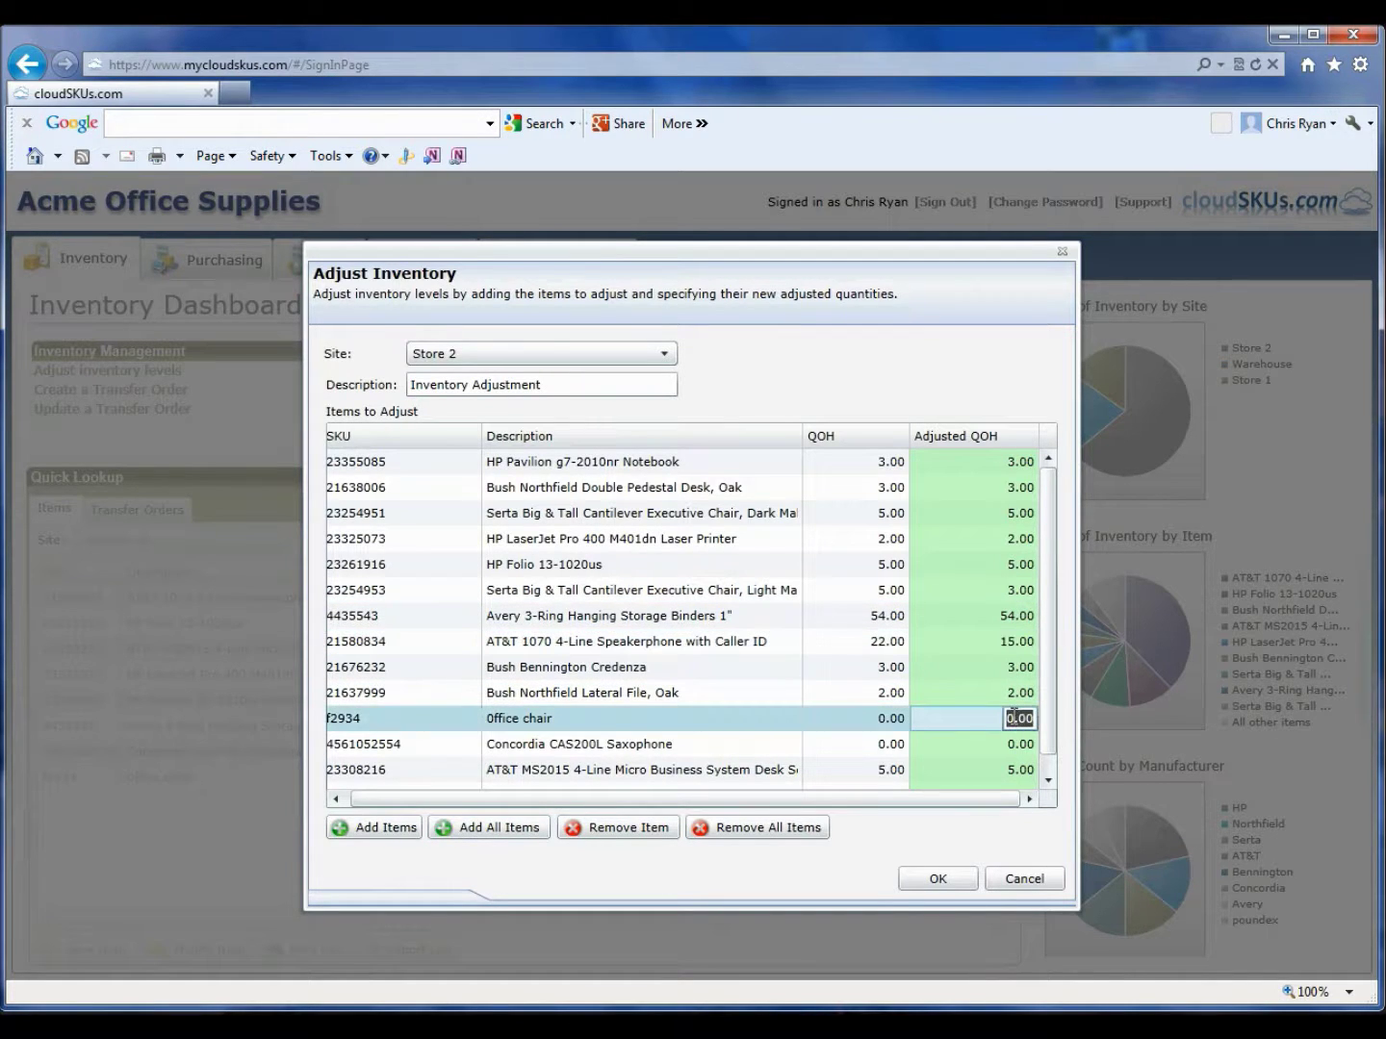
type("2")
left_click(1000, 748)
type("2")
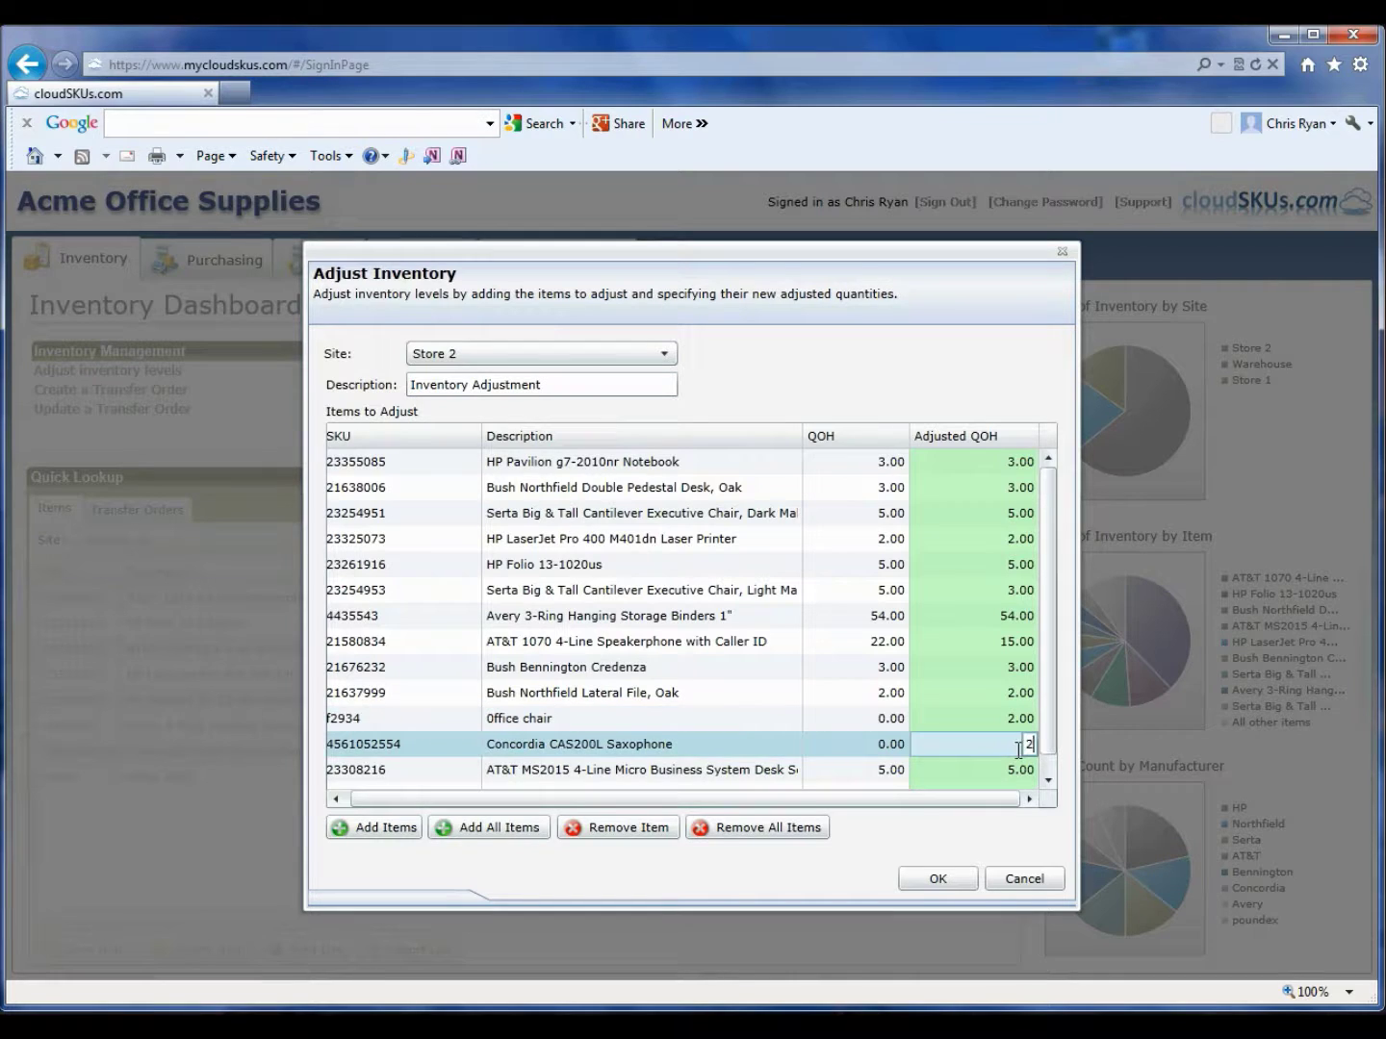
left_click(967, 716)
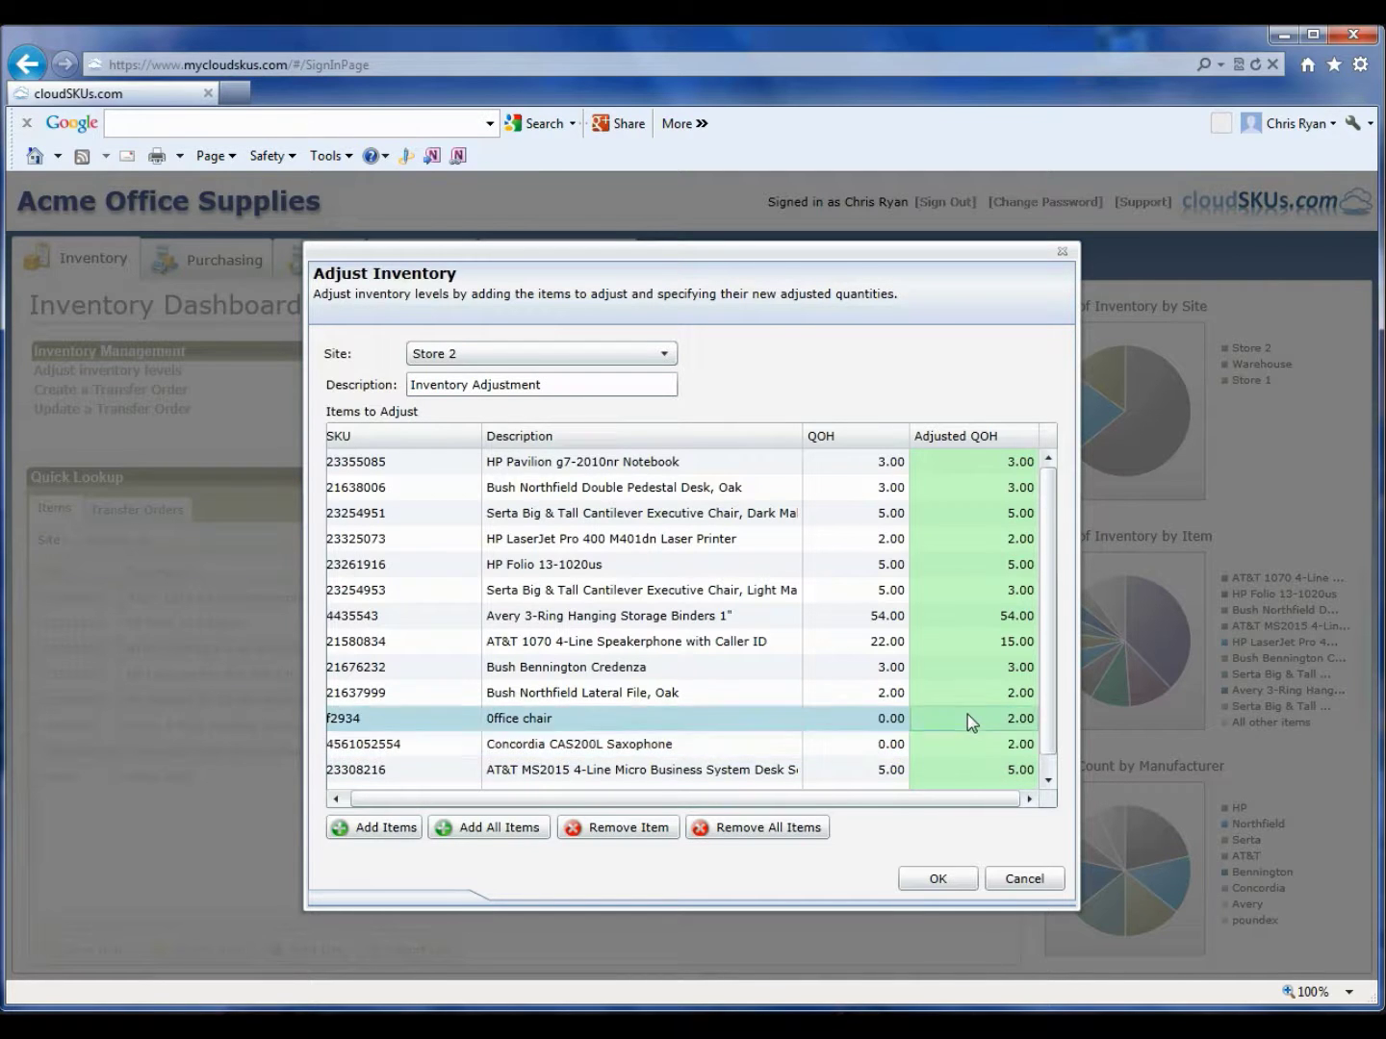
left_click(936, 878)
left_click(488, 643)
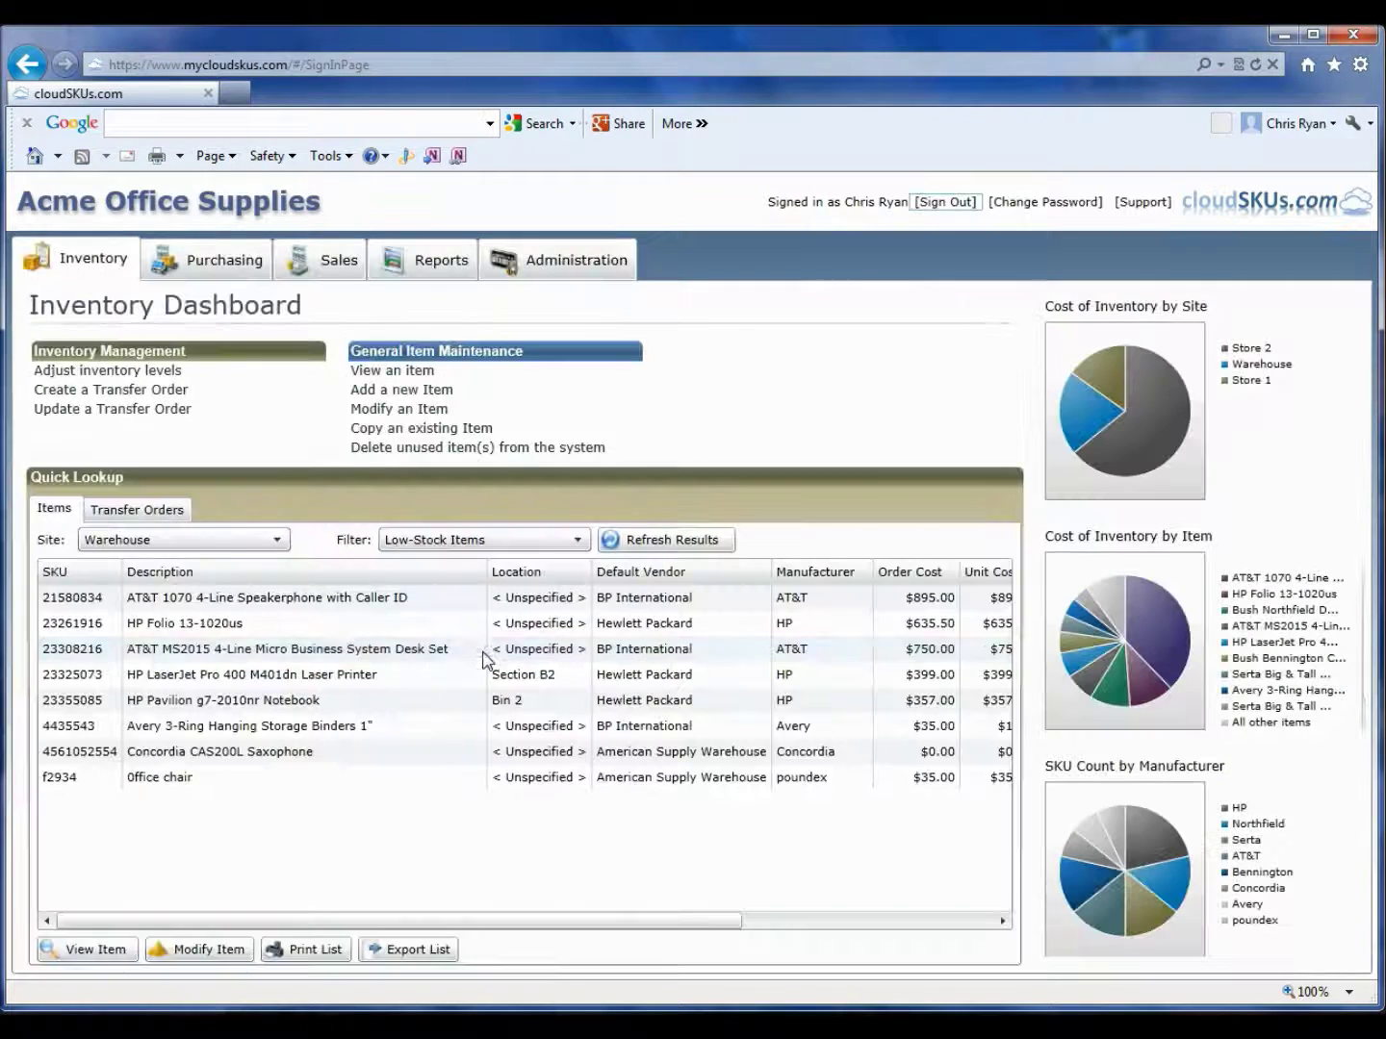
left_click(167, 391)
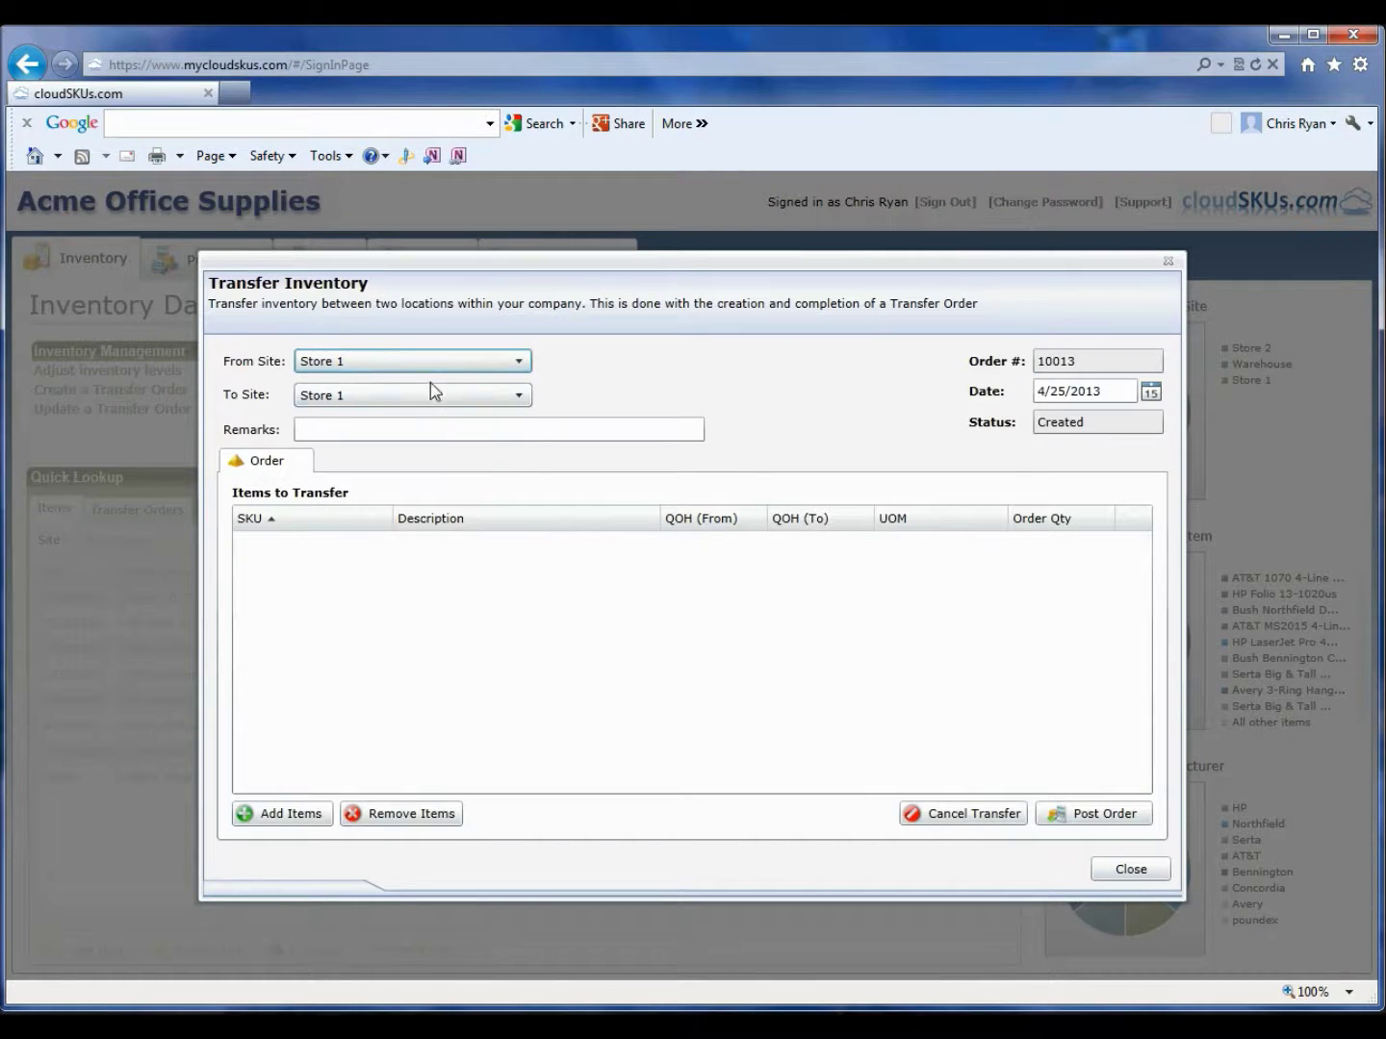
Step: Route transfer order 10013 to Store 2 and add the Serta chair 23254953 and HP Pavilion notebook
left_click(432, 392)
left_click(411, 444)
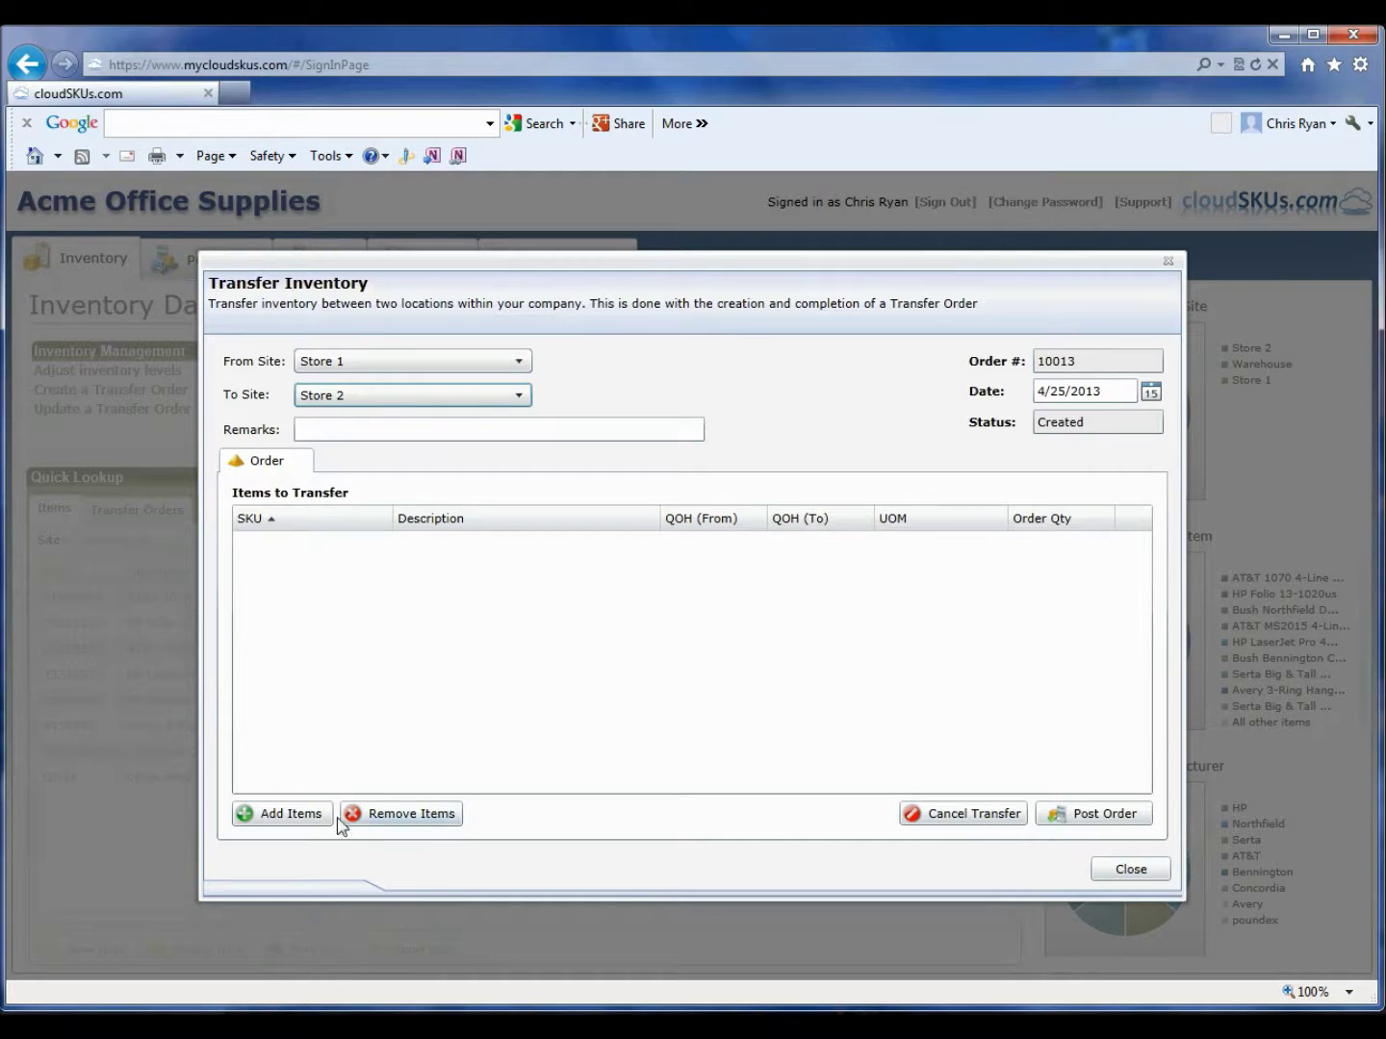
left_click(290, 813)
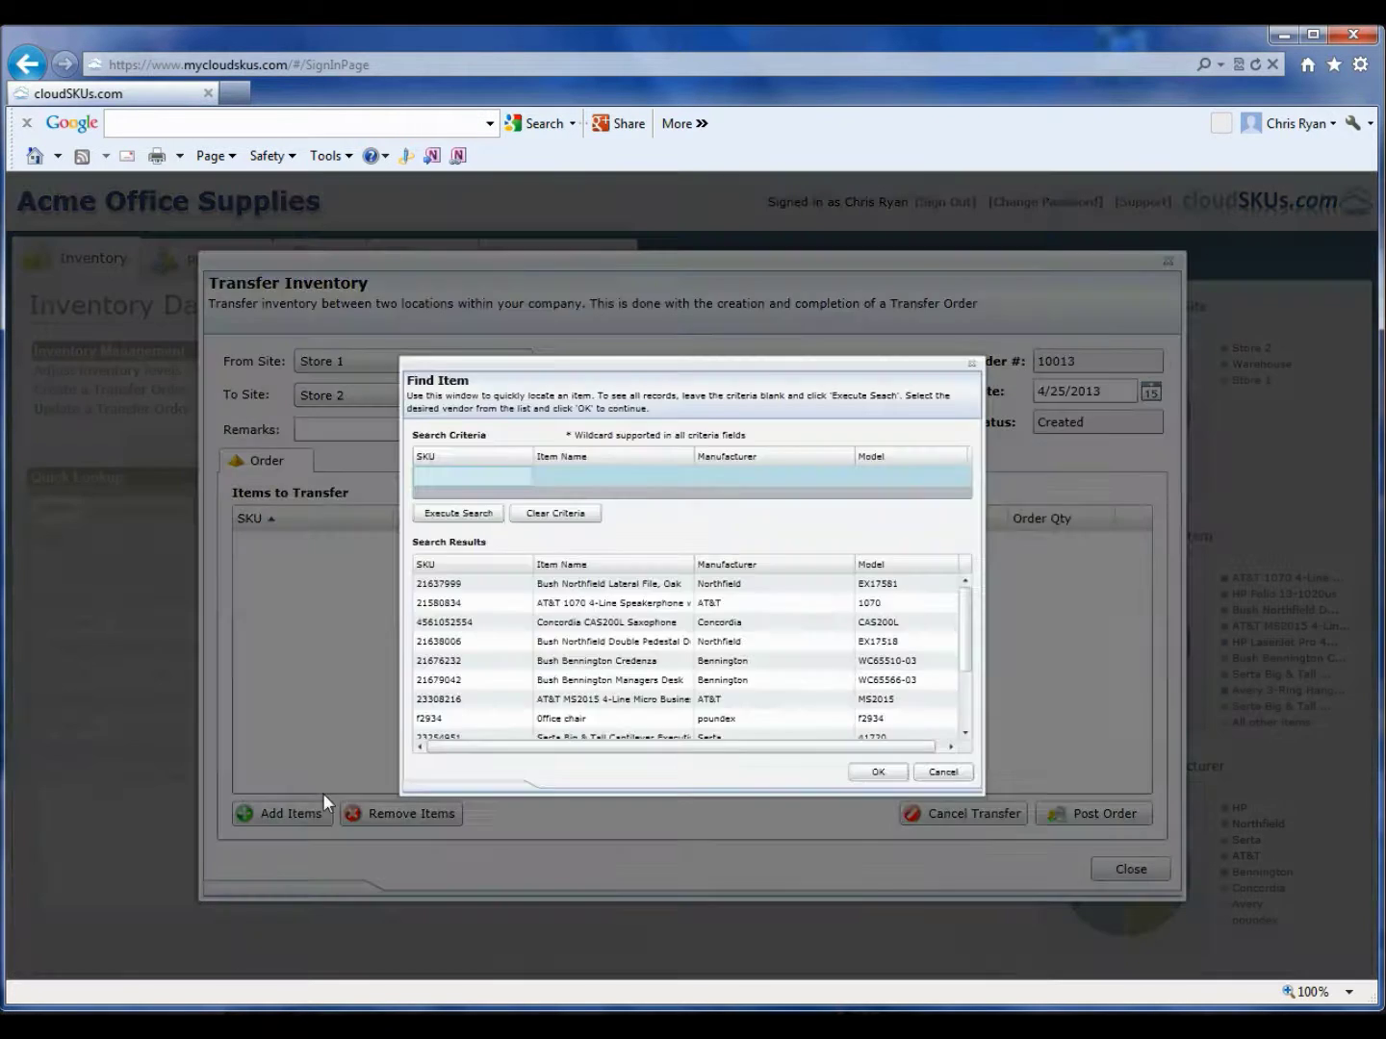
left_click(588, 663)
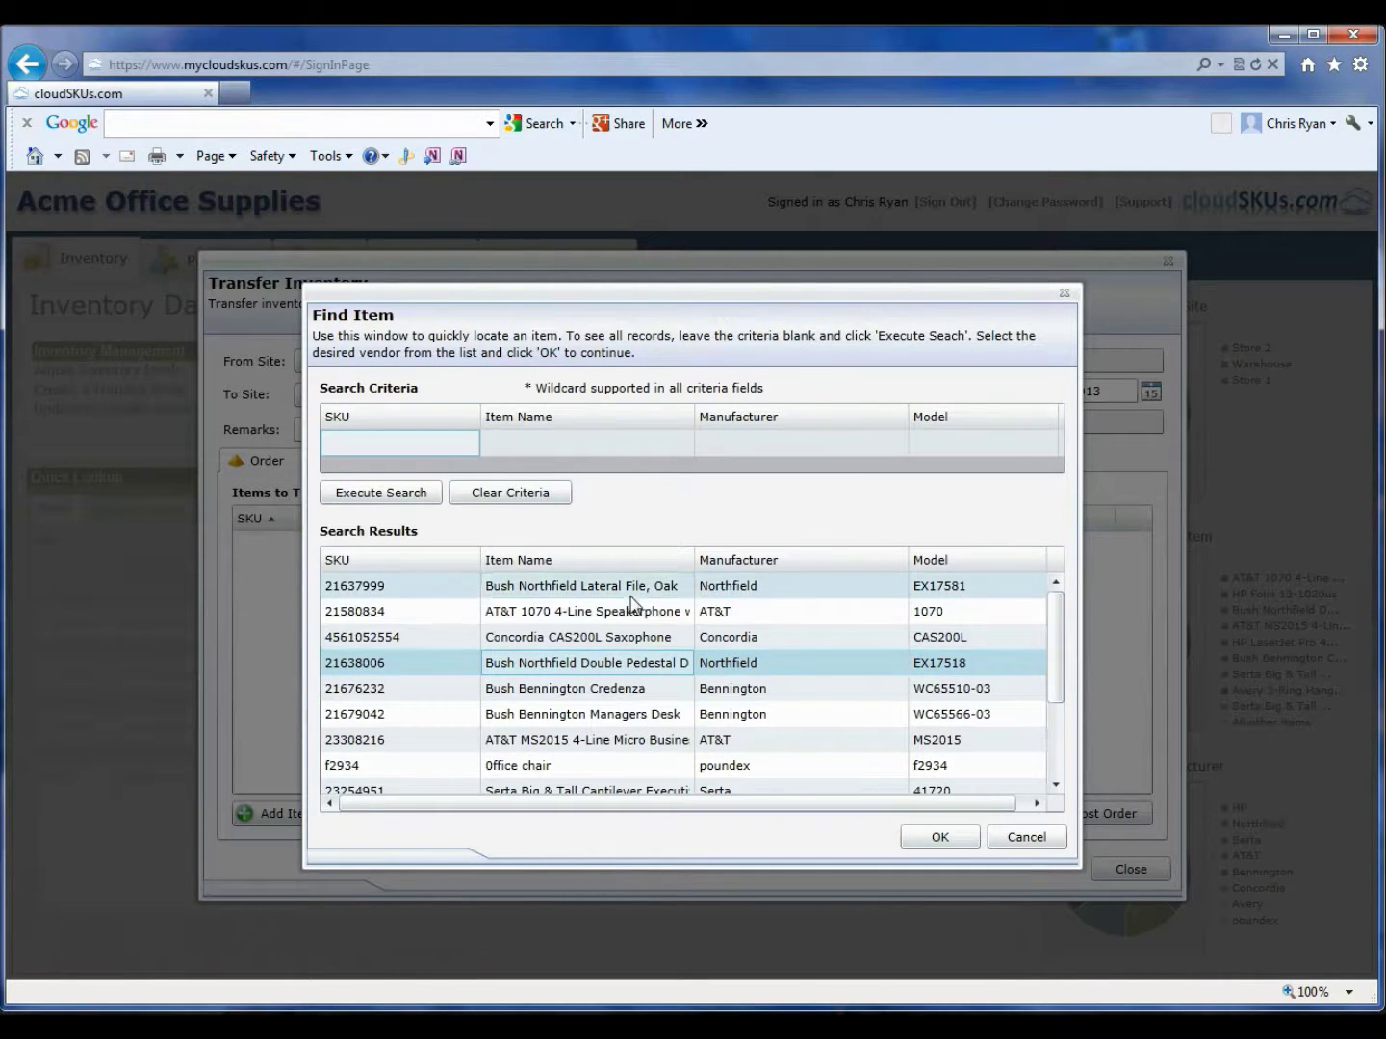
scroll(621, 673, "down", 3)
left_click(507, 704)
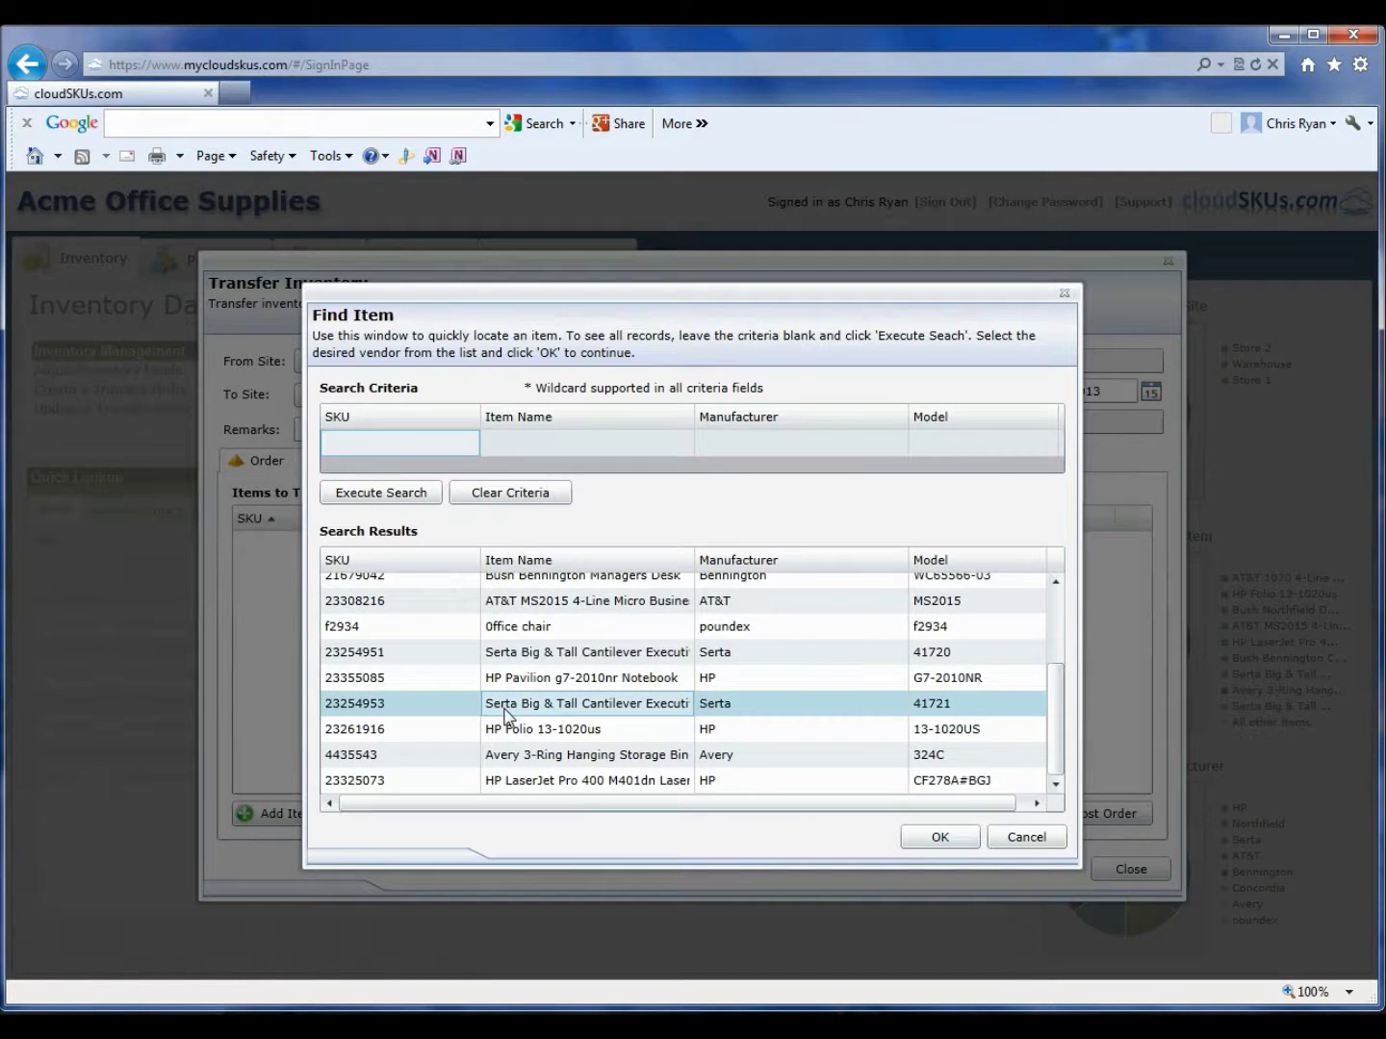
scroll(616, 663, "up", 2)
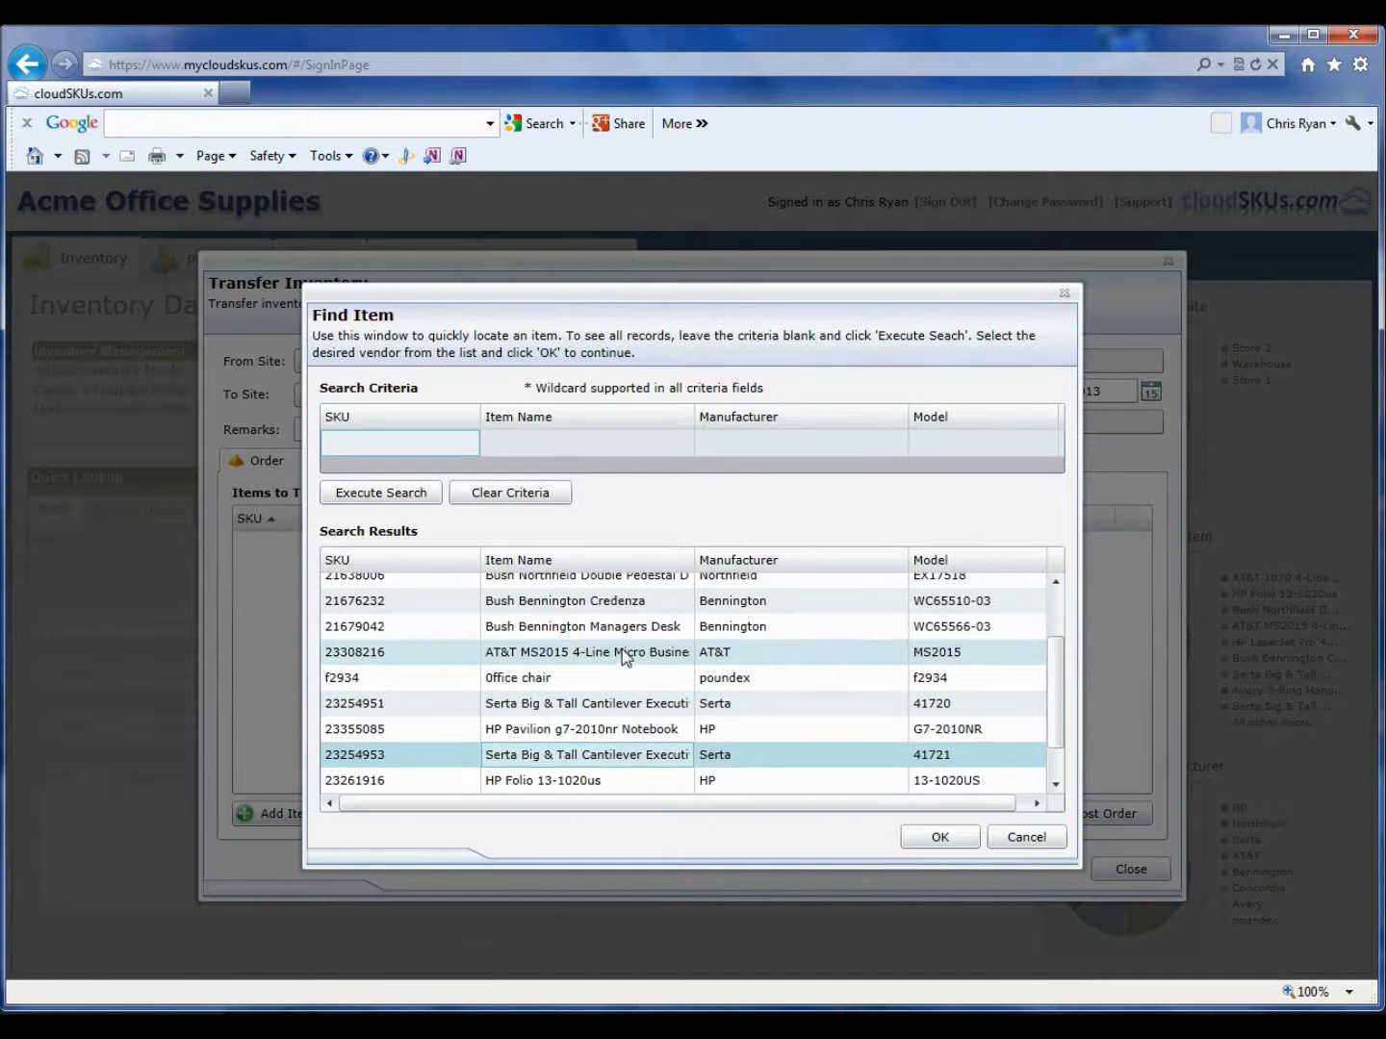
scroll(621, 651, "down", 2)
left_click(610, 679, "ctrl")
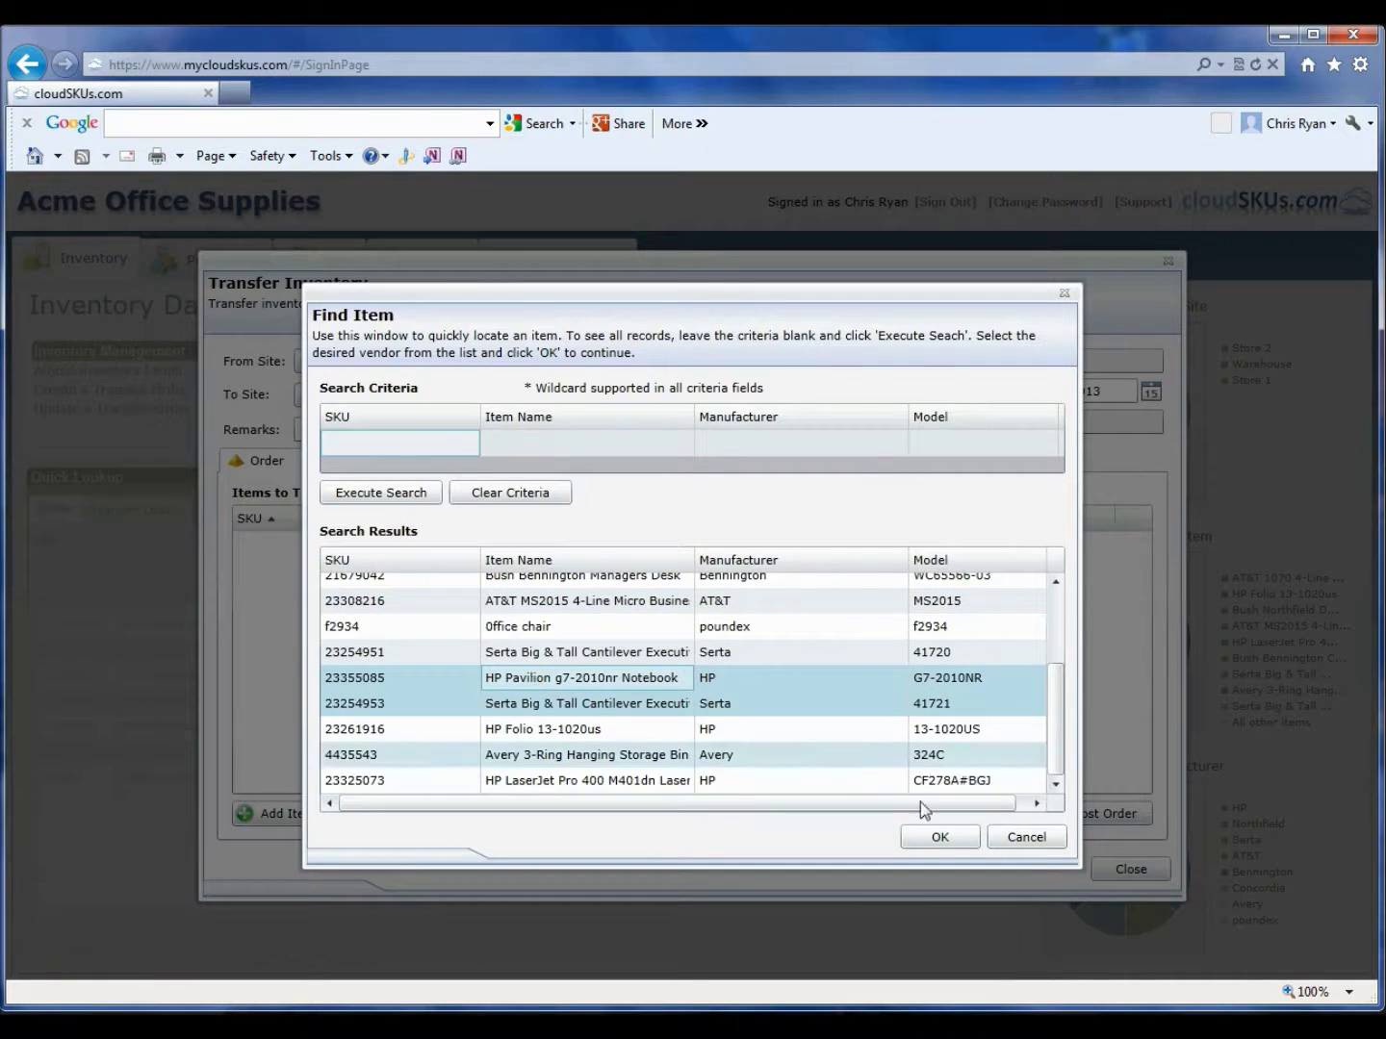
left_click(941, 839)
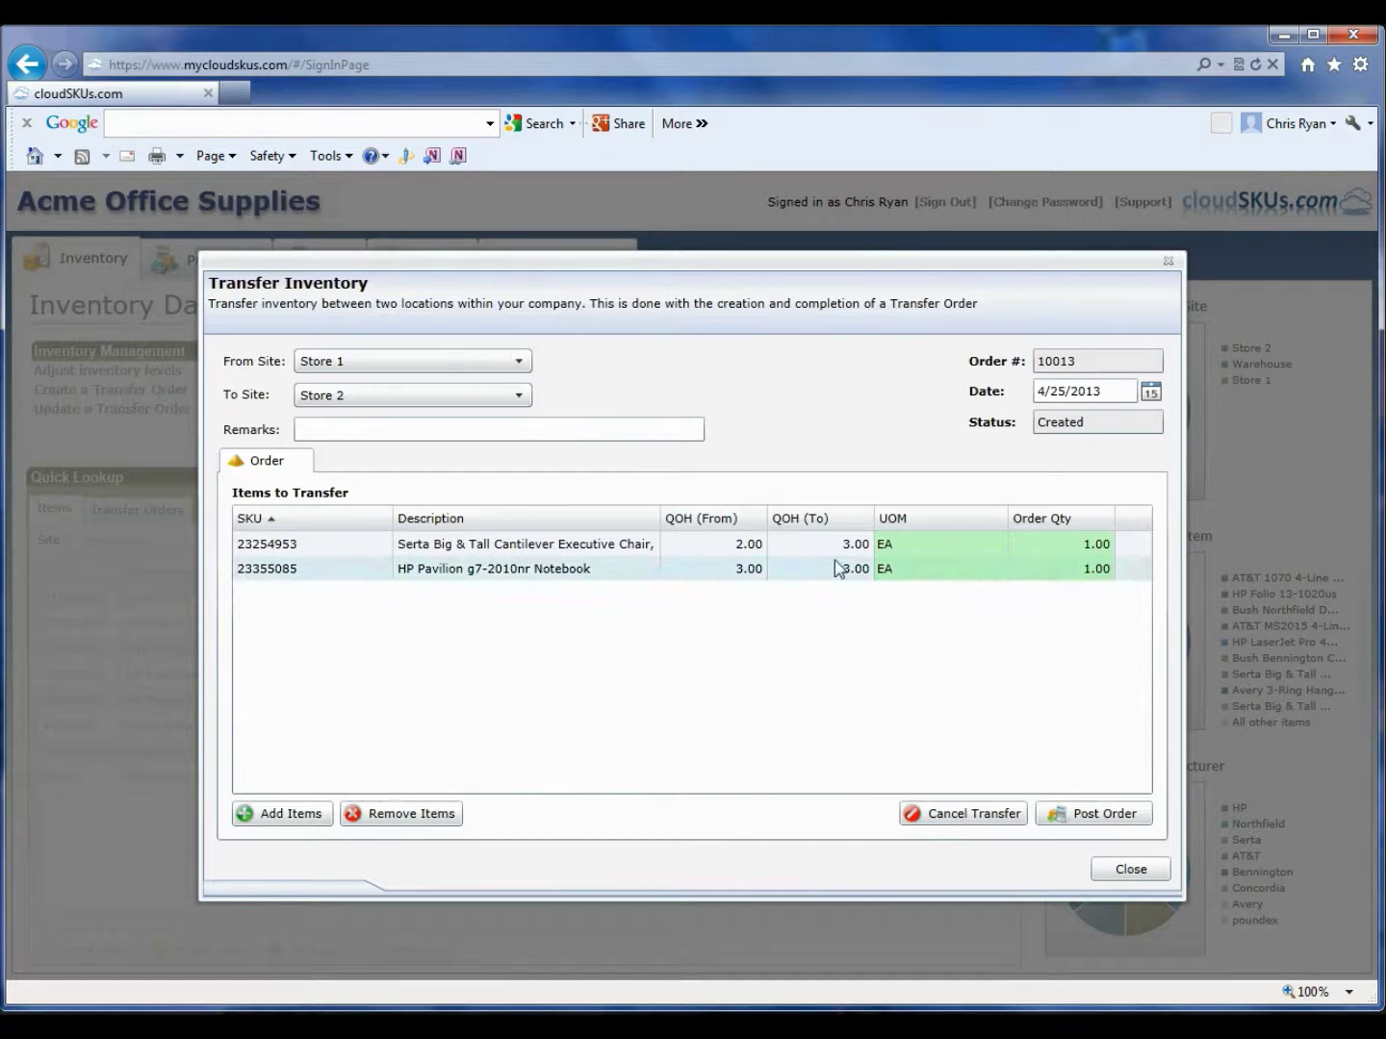
Step: Set order quantity 2 for the Serta chair and the HP Pavilion notebook, then post the order
left_click(1054, 550)
left_click(1053, 549)
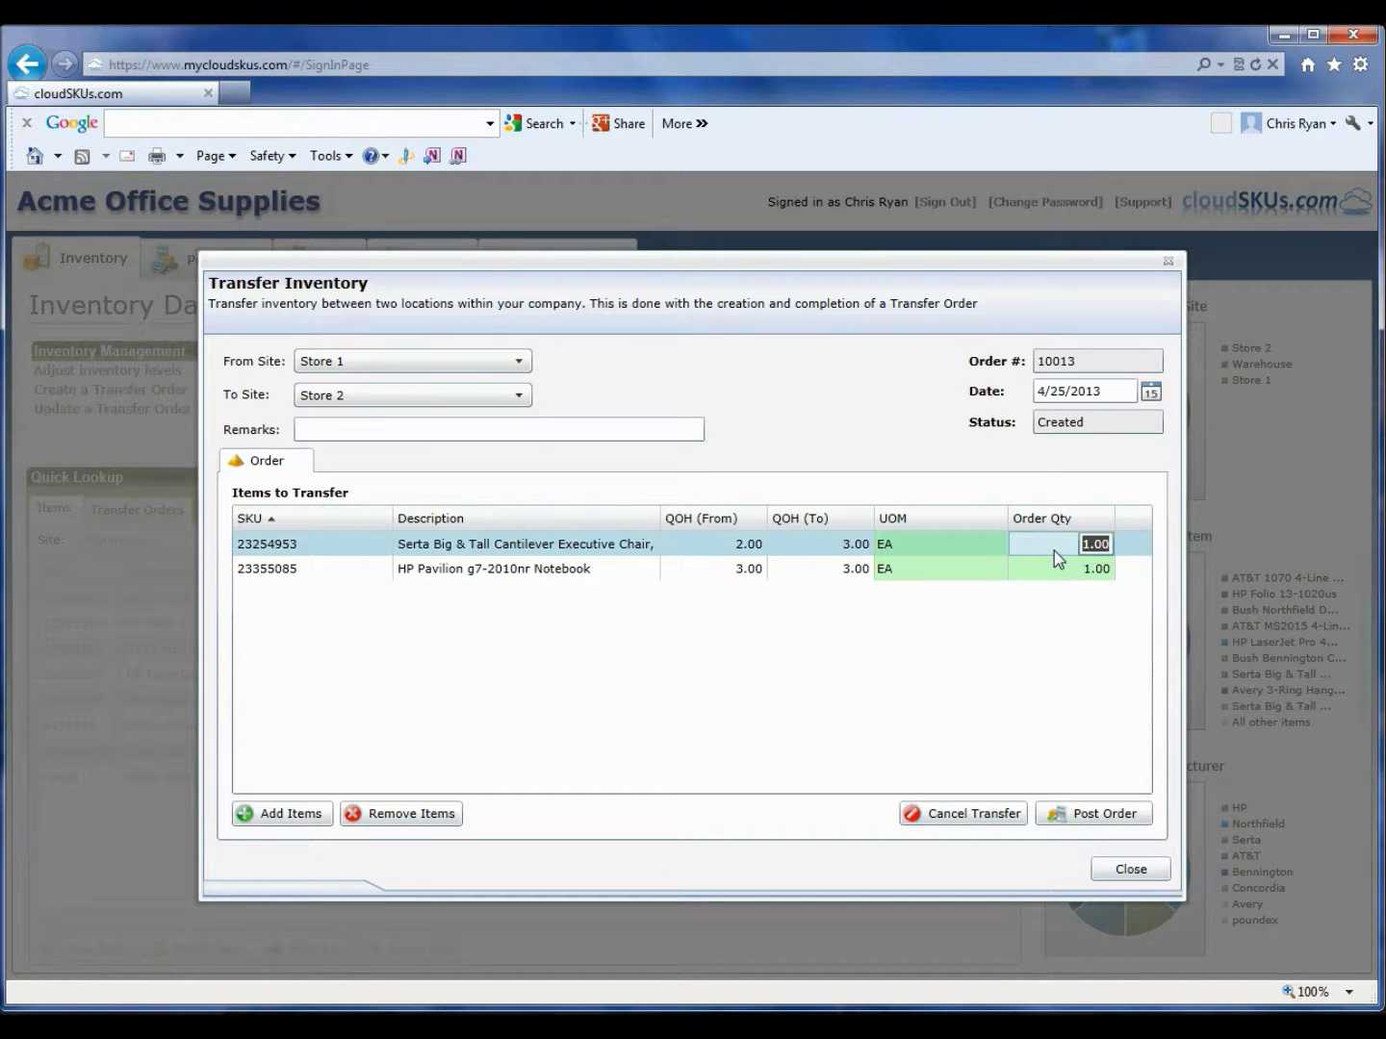
type("2")
left_click(1085, 576)
left_click(1083, 579)
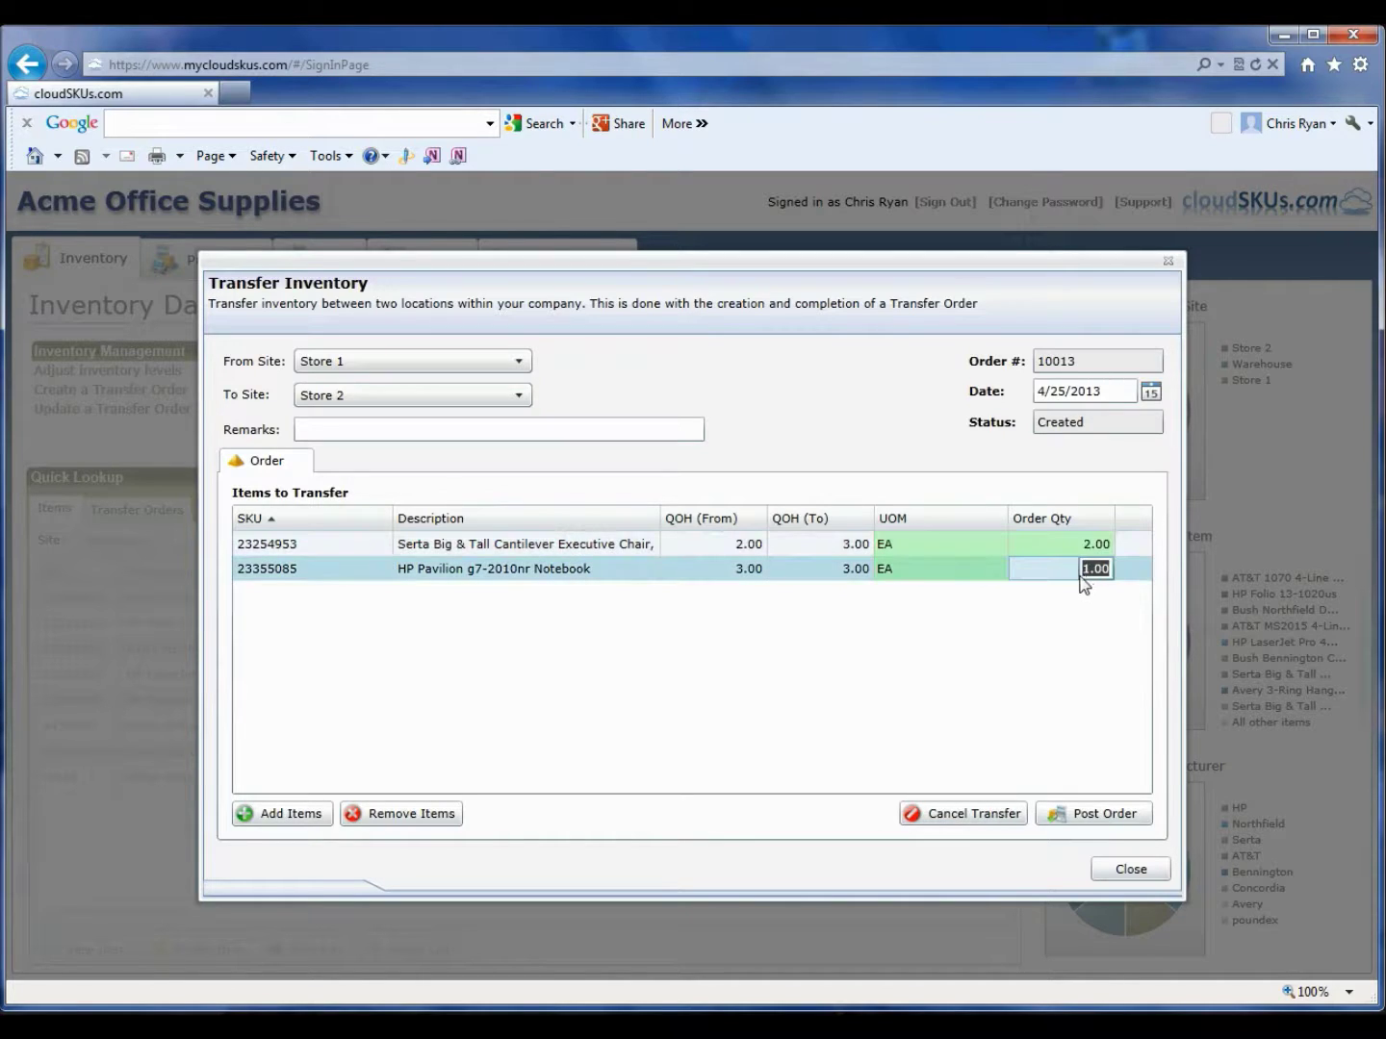
left_click(1033, 551)
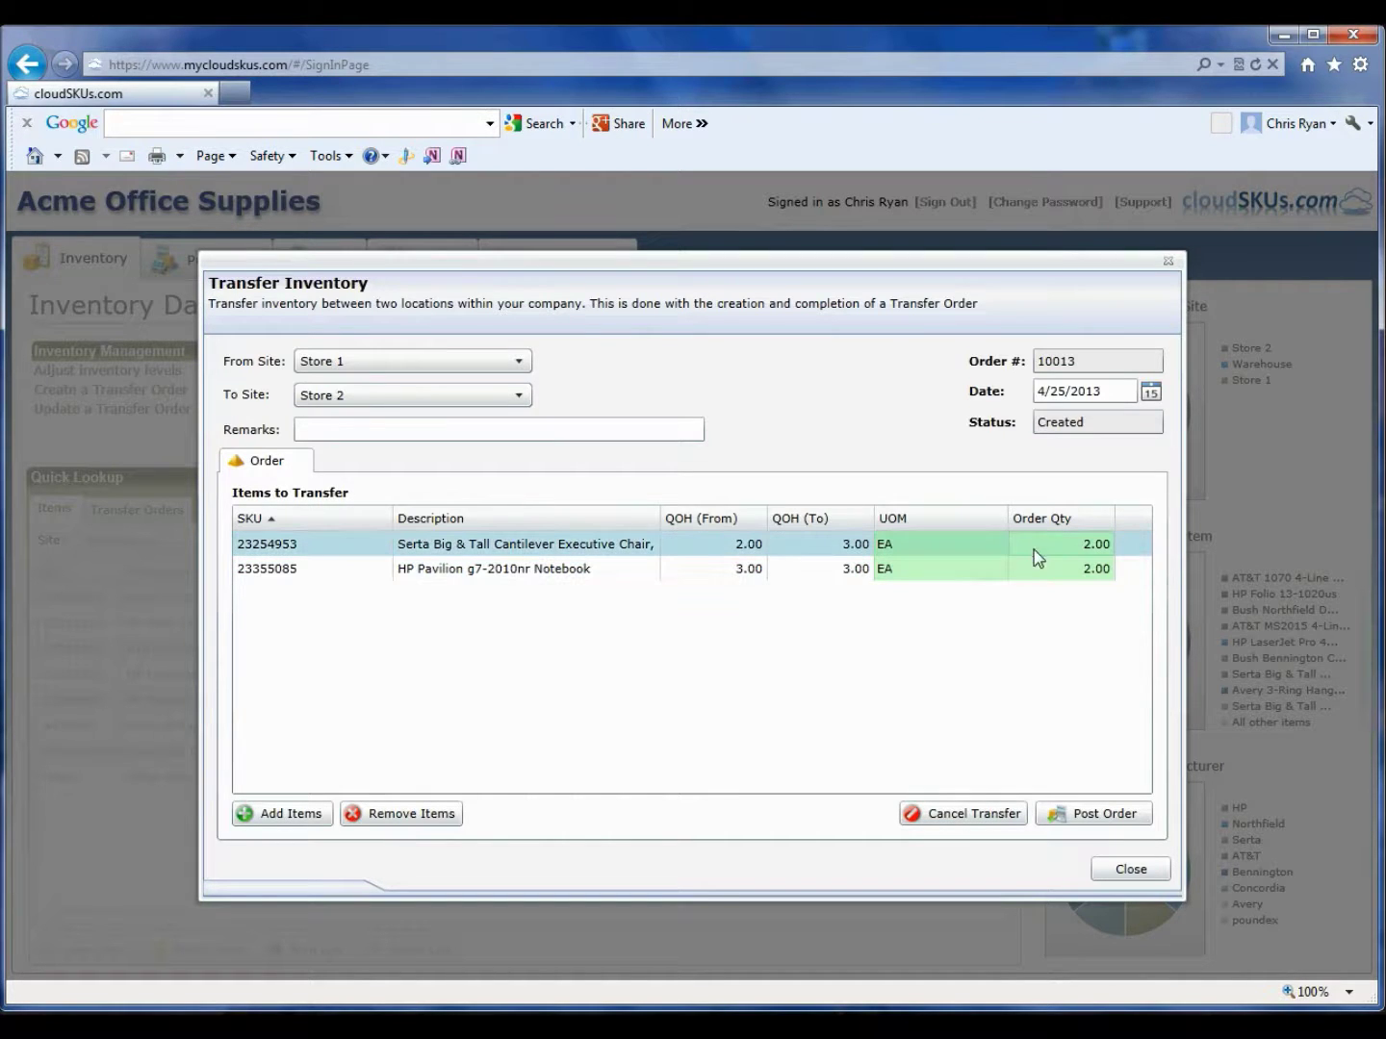
left_click(1098, 826)
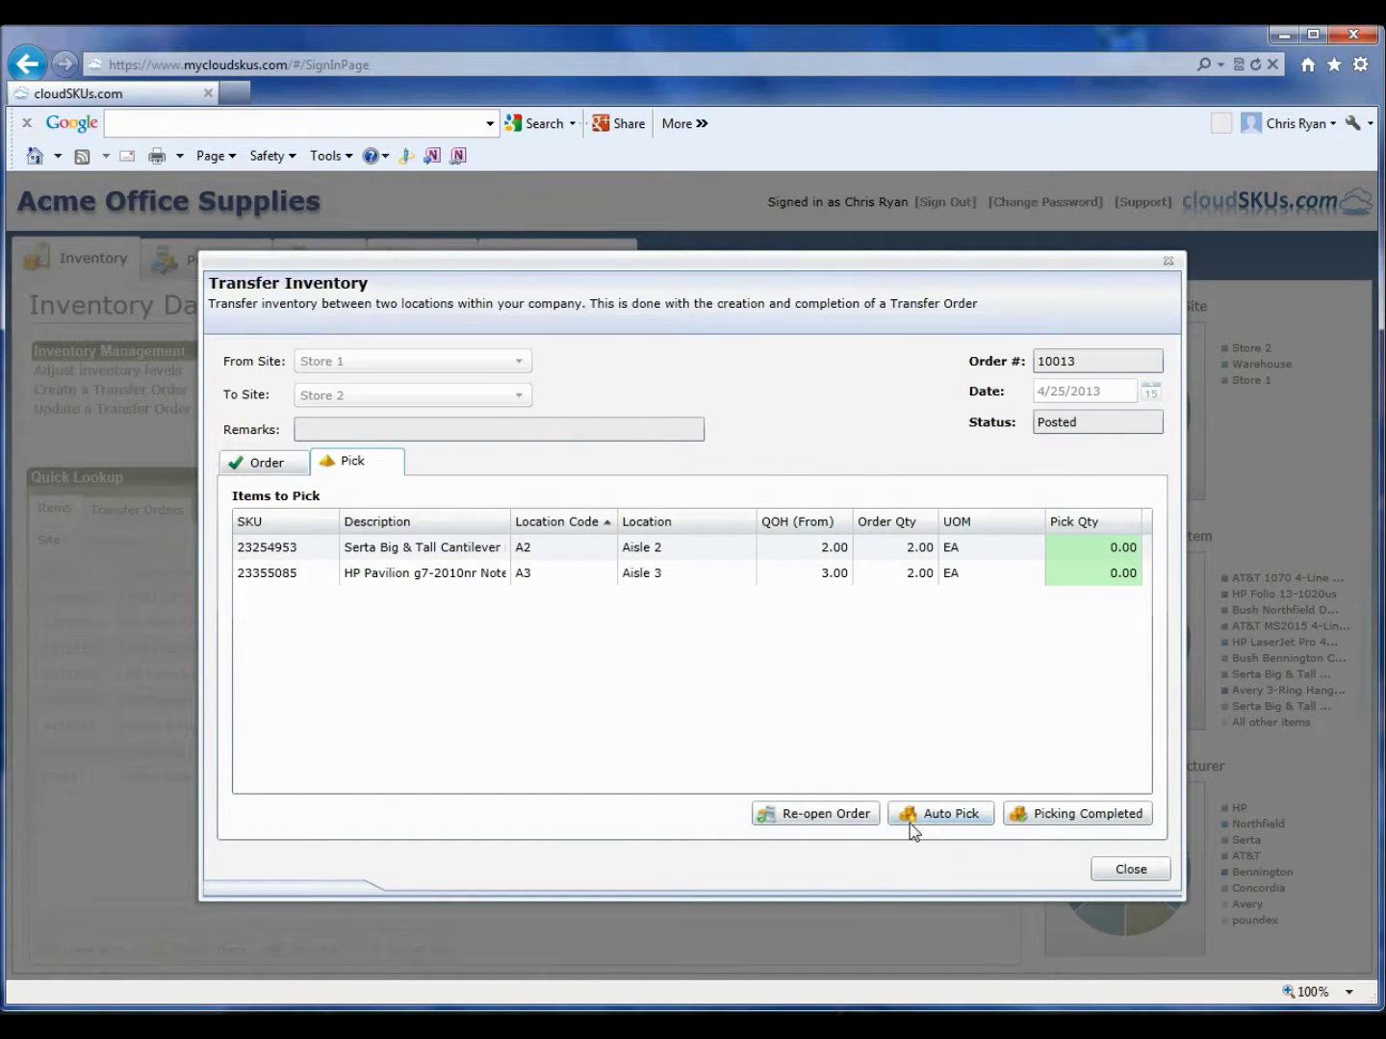
Step: Auto-pick 2.00 of each item and mark picking completed on transfer 10013
left_click(952, 817)
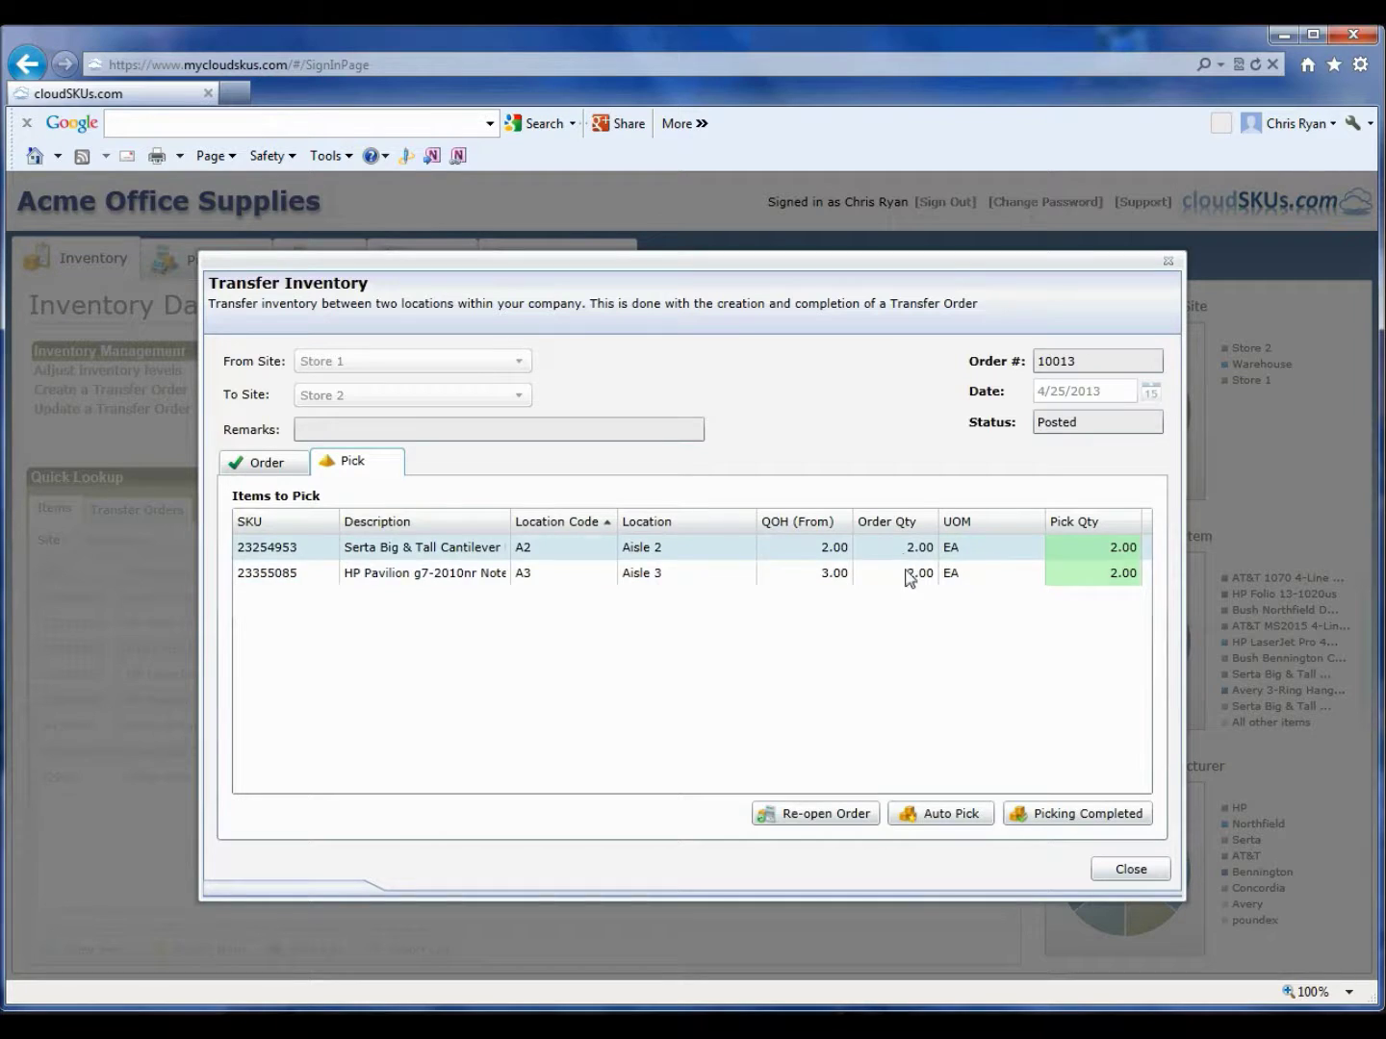
left_click(1093, 820)
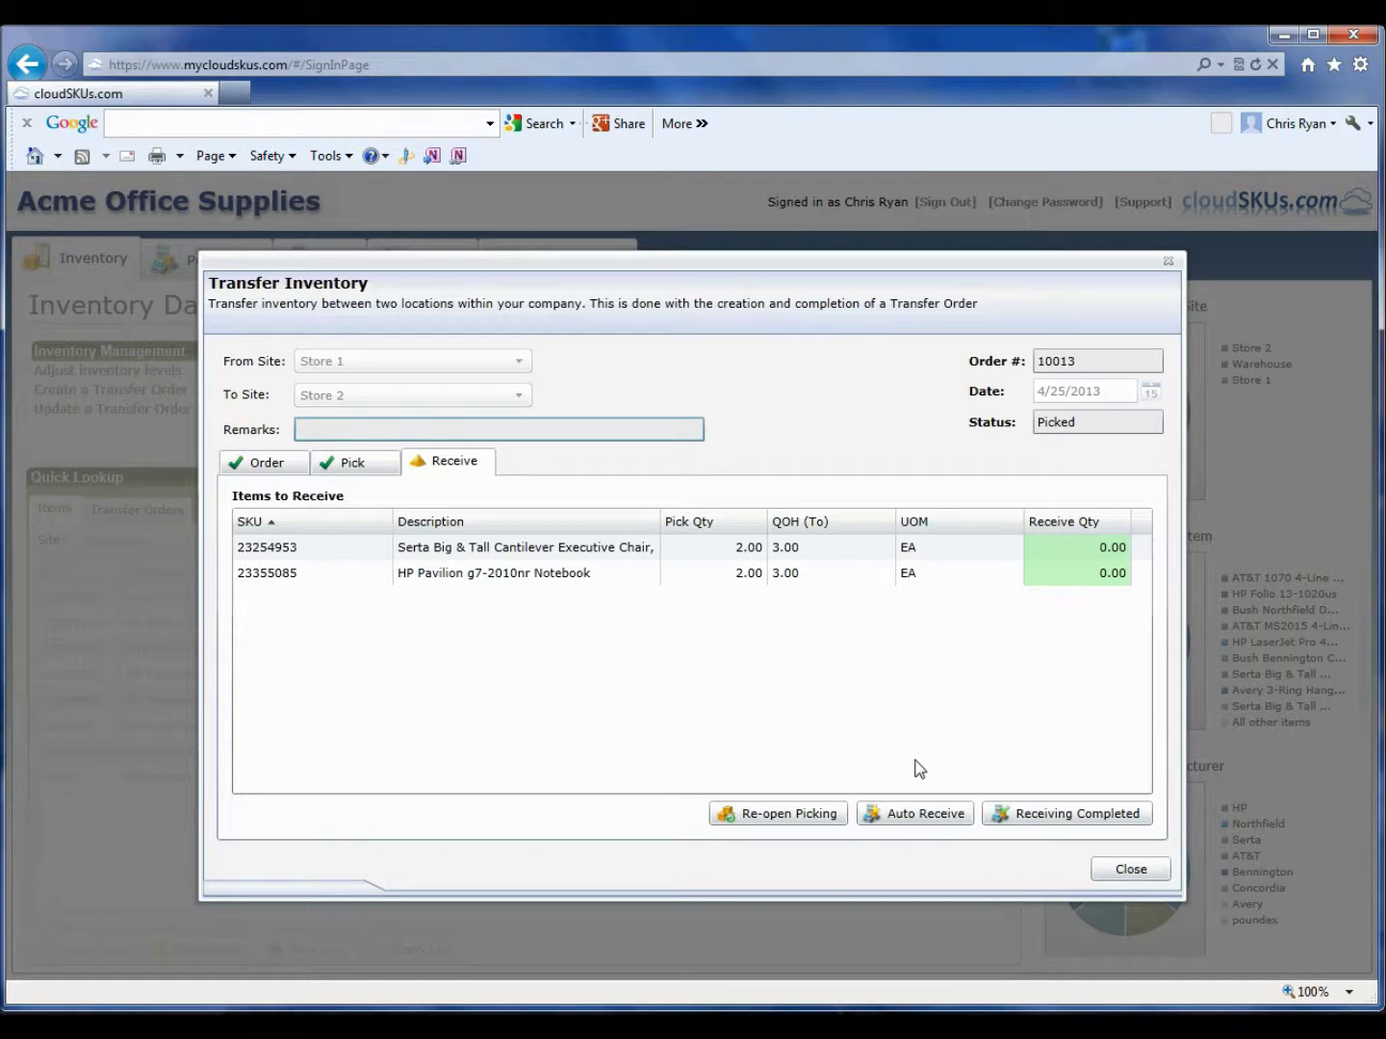
Step: Auto-receive 2.00 of both items at Store 2, complete receiving, and close transfer 10013
left_click(913, 820)
left_click(1051, 809)
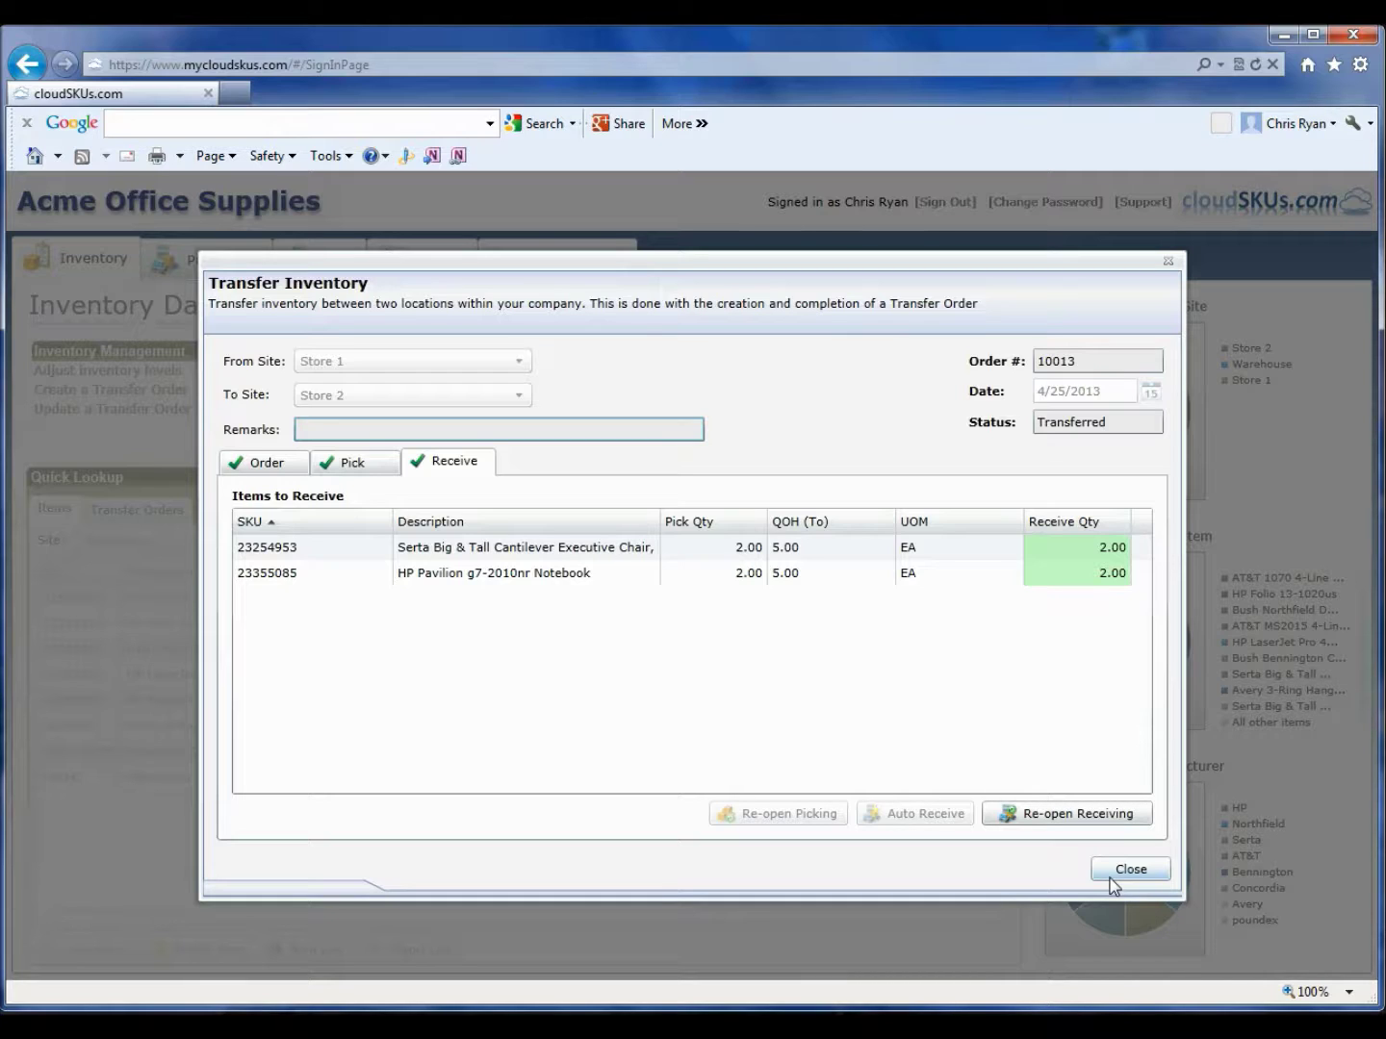
left_click(1111, 881)
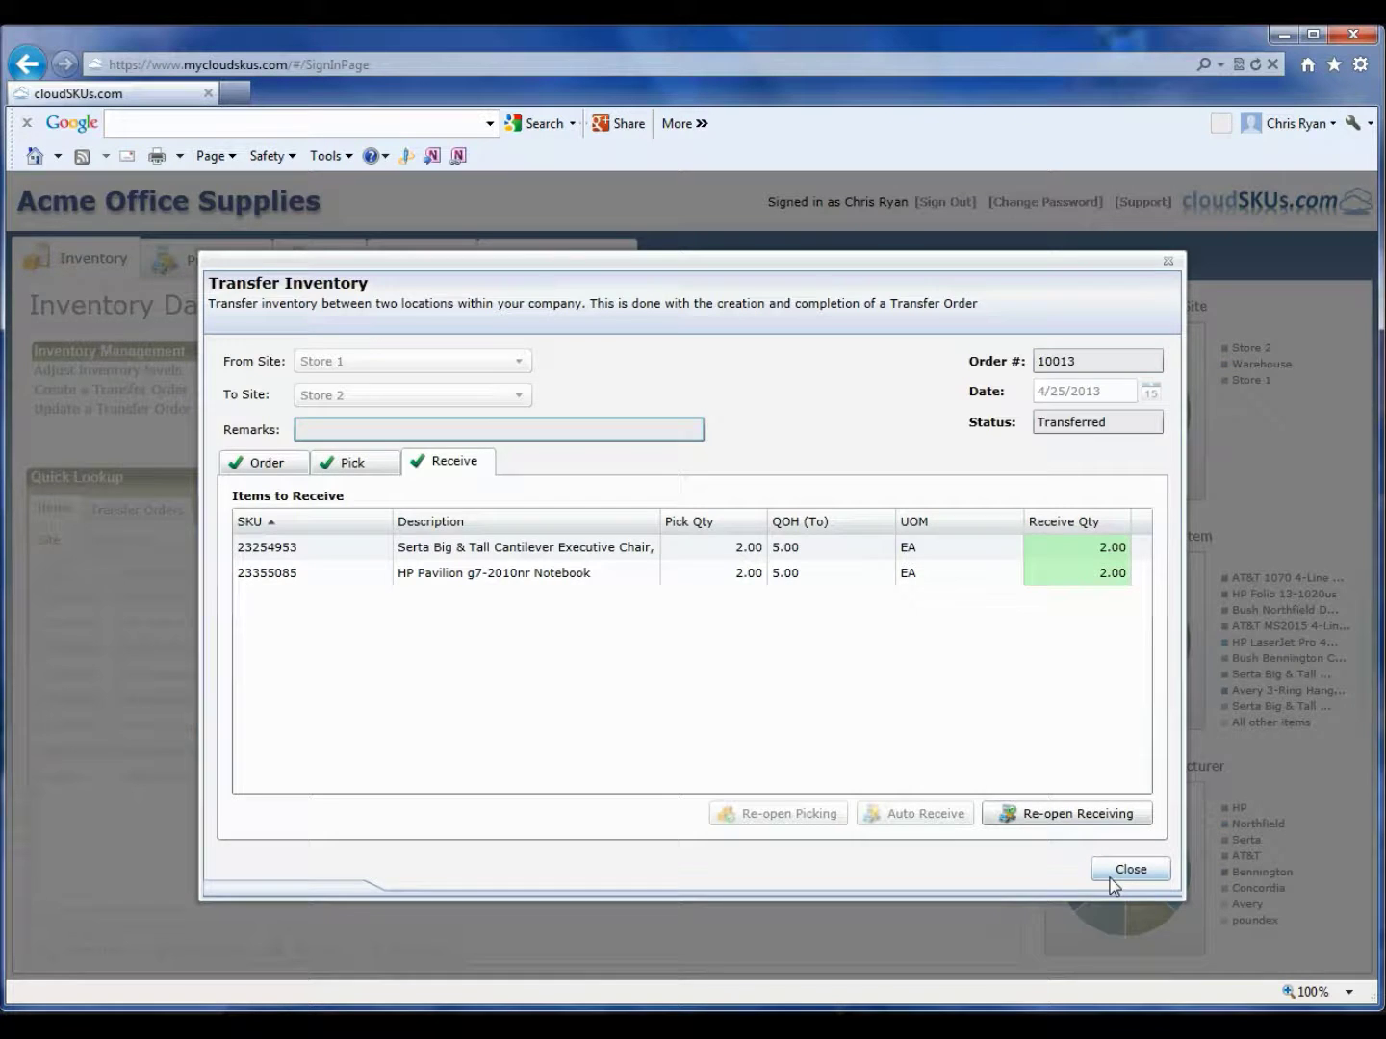